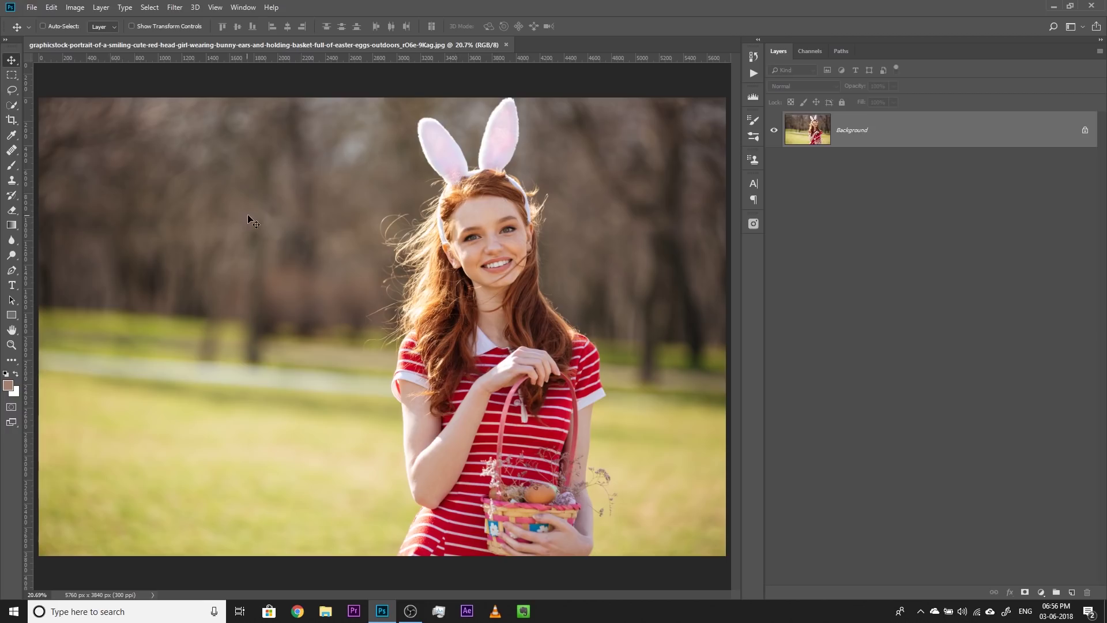
# - Try straightening the photo along the background horizon with a regular crop without Content-Aware, and undo the applied crop
pyautogui.moveTo(434, 249); pyautogui.dragTo(401, 252)
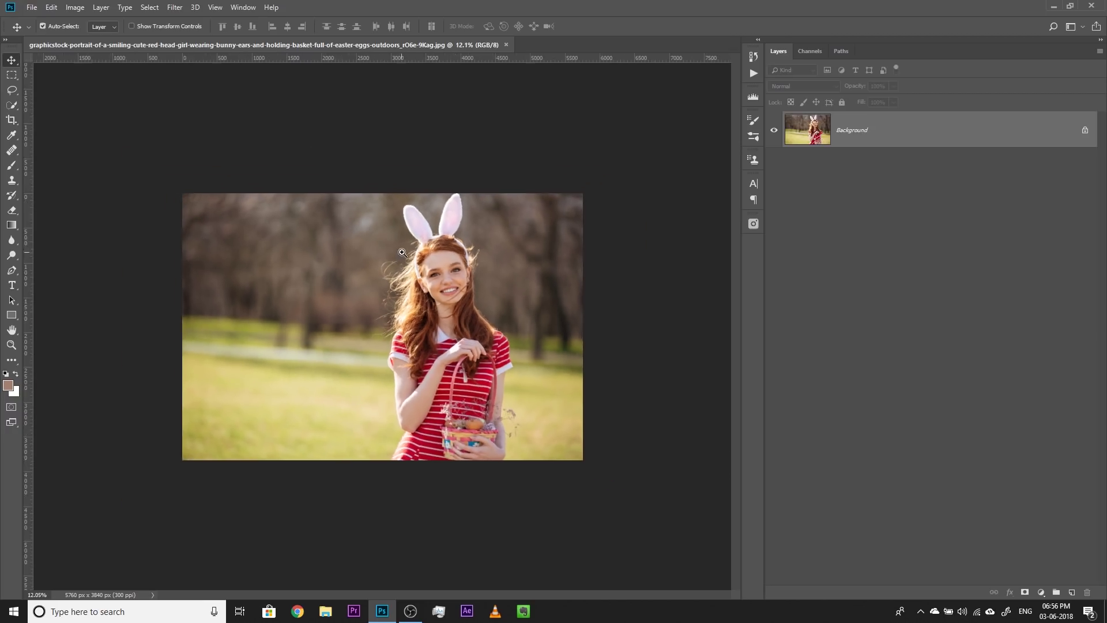
pyautogui.moveTo(374, 288)
pyautogui.mouseDown()
pyautogui.moveTo(410, 288)
pyautogui.moveTo(385, 287)
pyautogui.mouseUp()
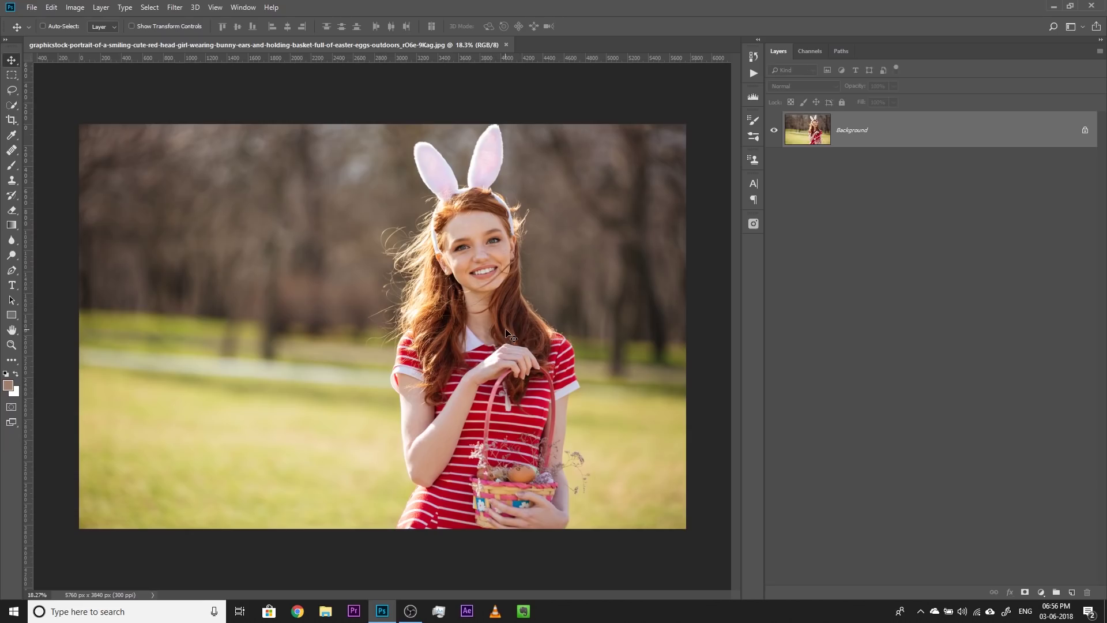
pyautogui.press('c')
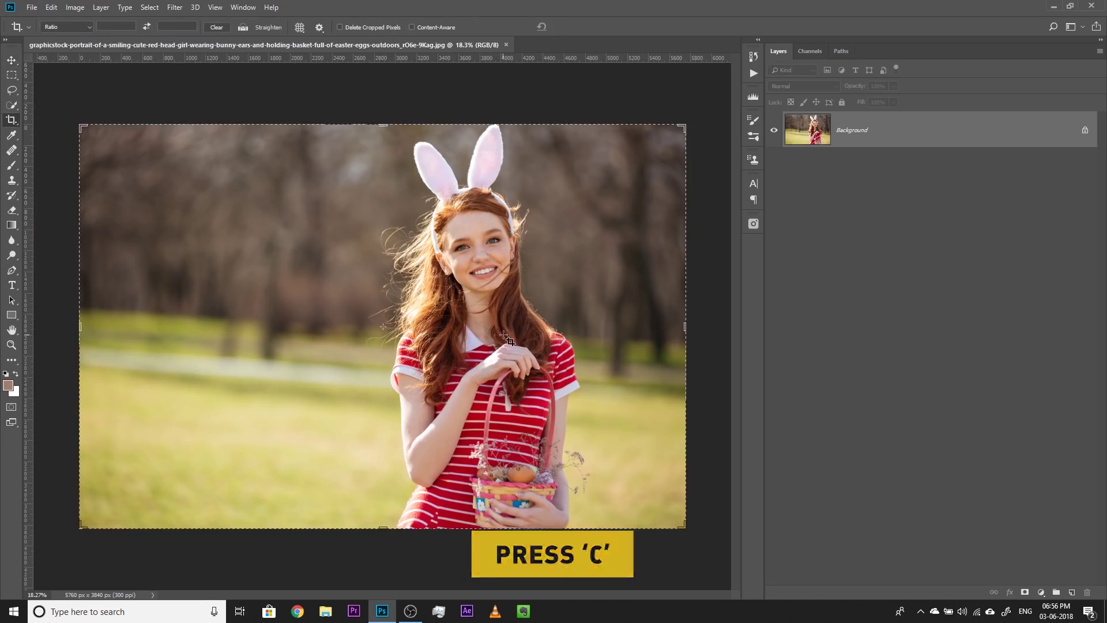
pyautogui.click(242, 27)
pyautogui.moveTo(108, 308); pyautogui.dragTo(656, 341)
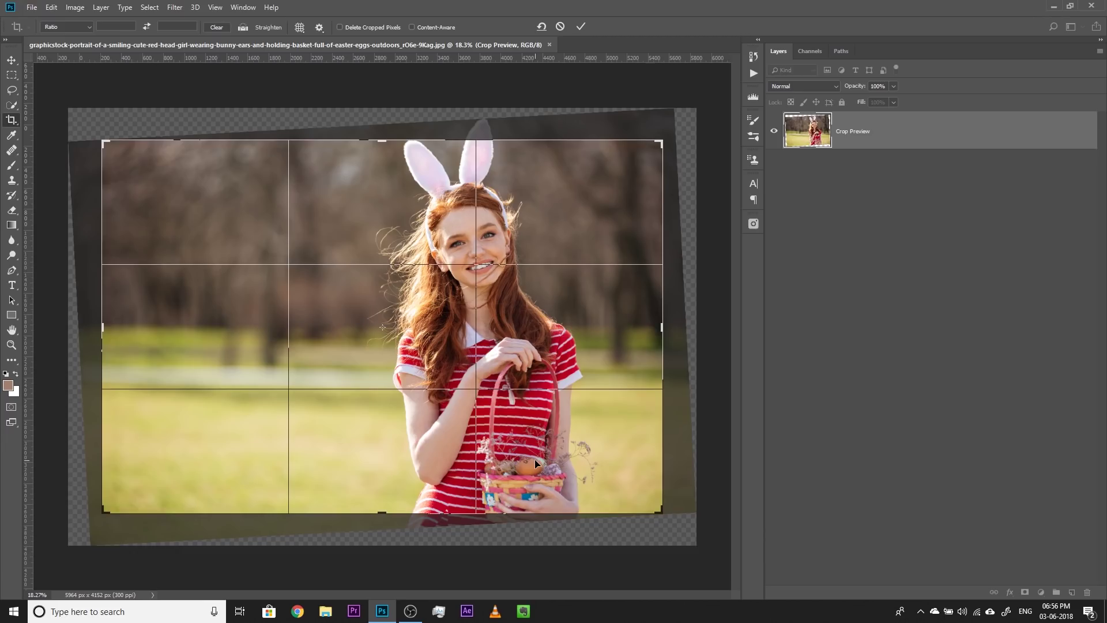
pyautogui.press('Return')
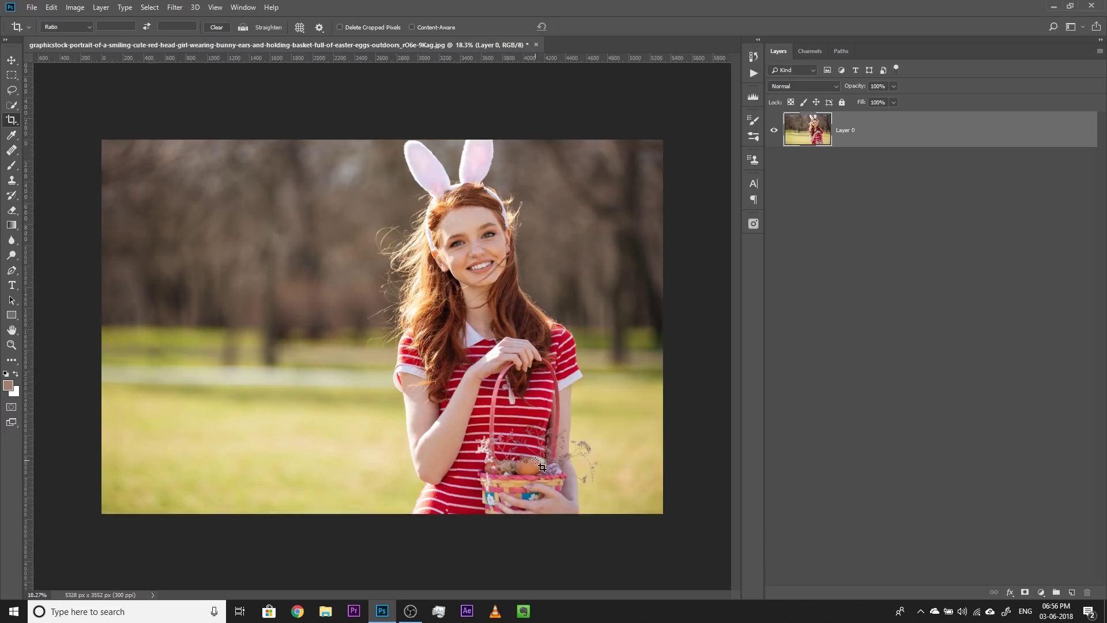
pyautogui.hotkey('ctrl', 'z')
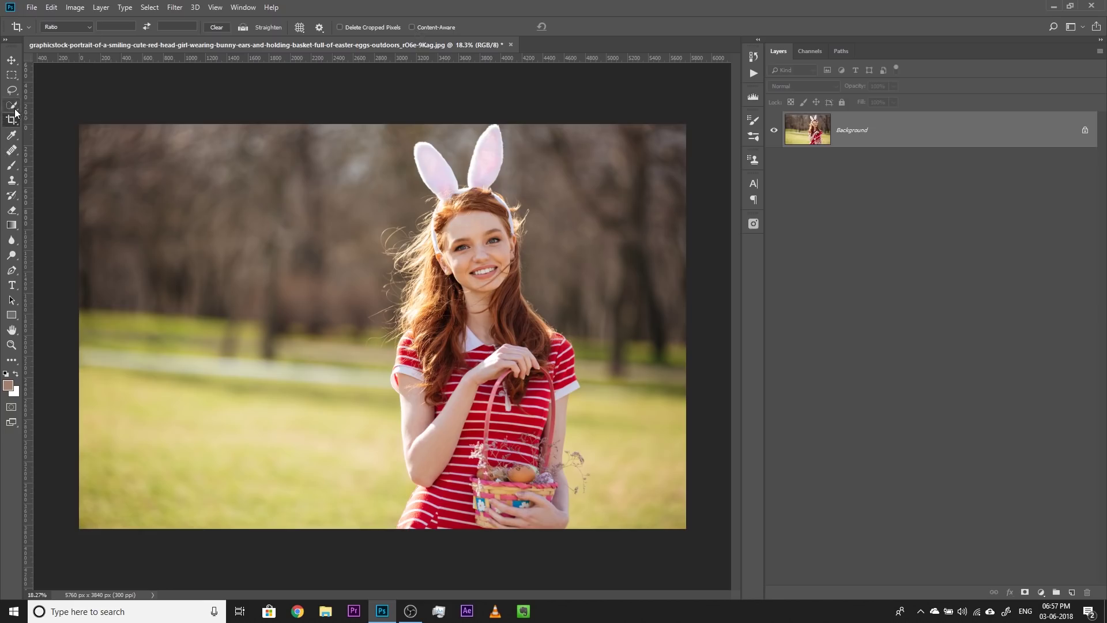
pyautogui.click(12, 60)
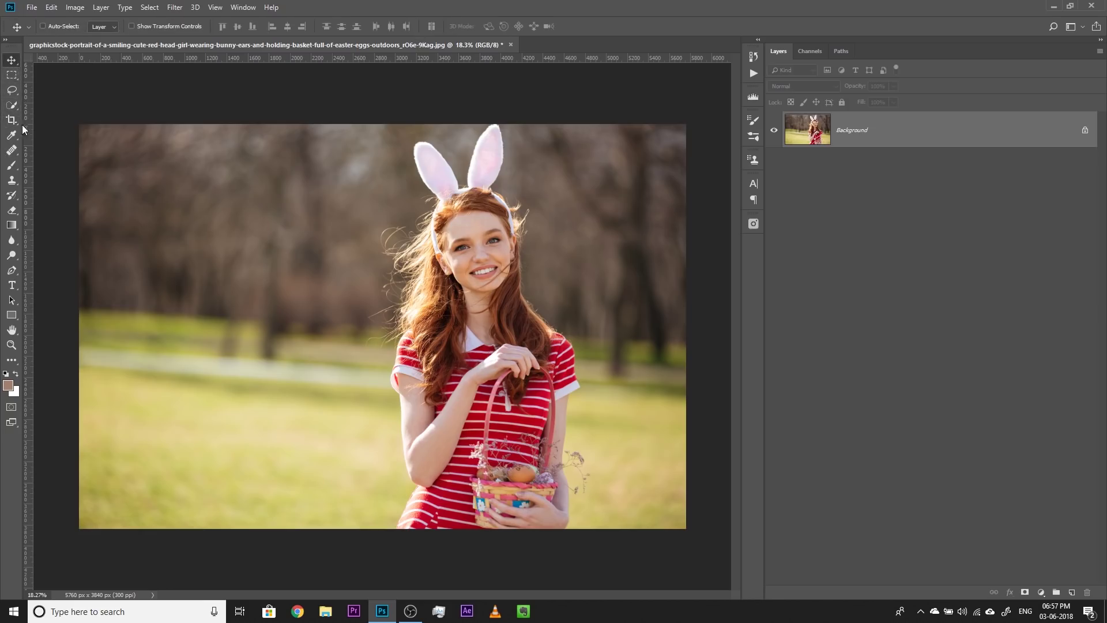
# - Enable Content-Aware for the crop and straighten the photo along the horizon of the background lawn
pyautogui.press('c')
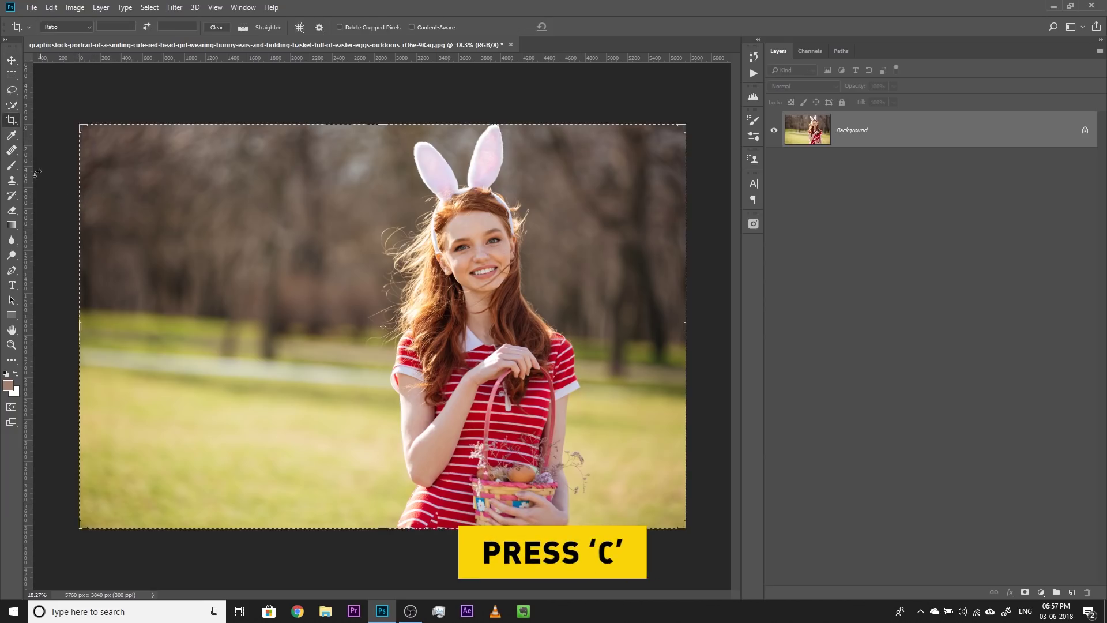
pyautogui.click(412, 28)
pyautogui.click(244, 27)
pyautogui.moveTo(118, 312)
pyautogui.mouseDown()
pyautogui.moveTo(576, 358)
pyautogui.moveTo(658, 342)
pyautogui.mouseUp()
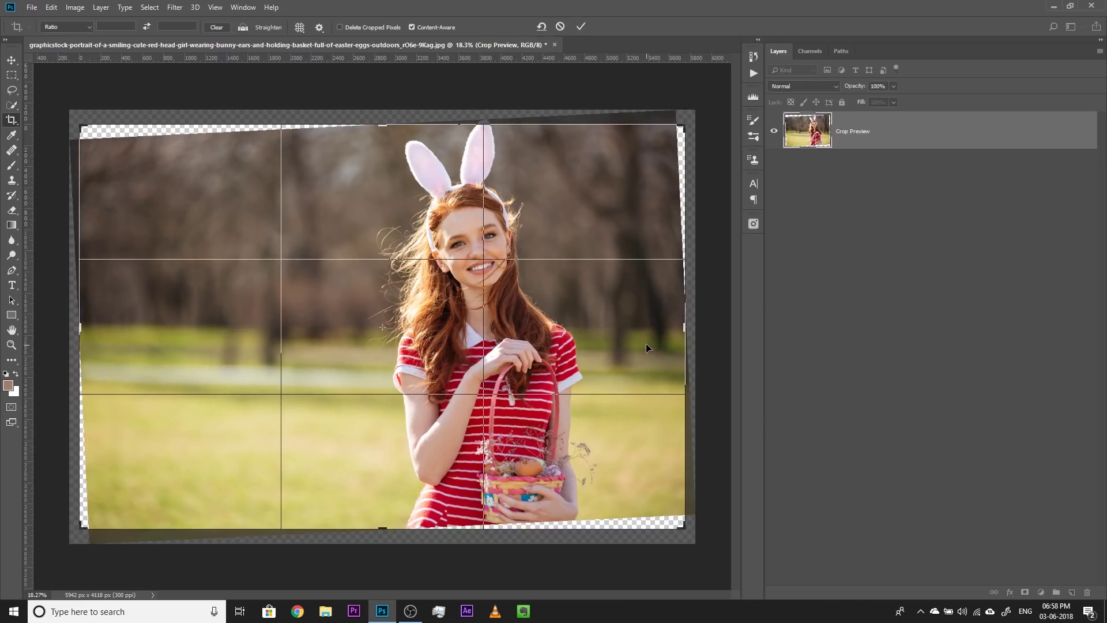
pyautogui.click(243, 28)
pyautogui.moveTo(111, 324); pyautogui.dragTo(656, 331)
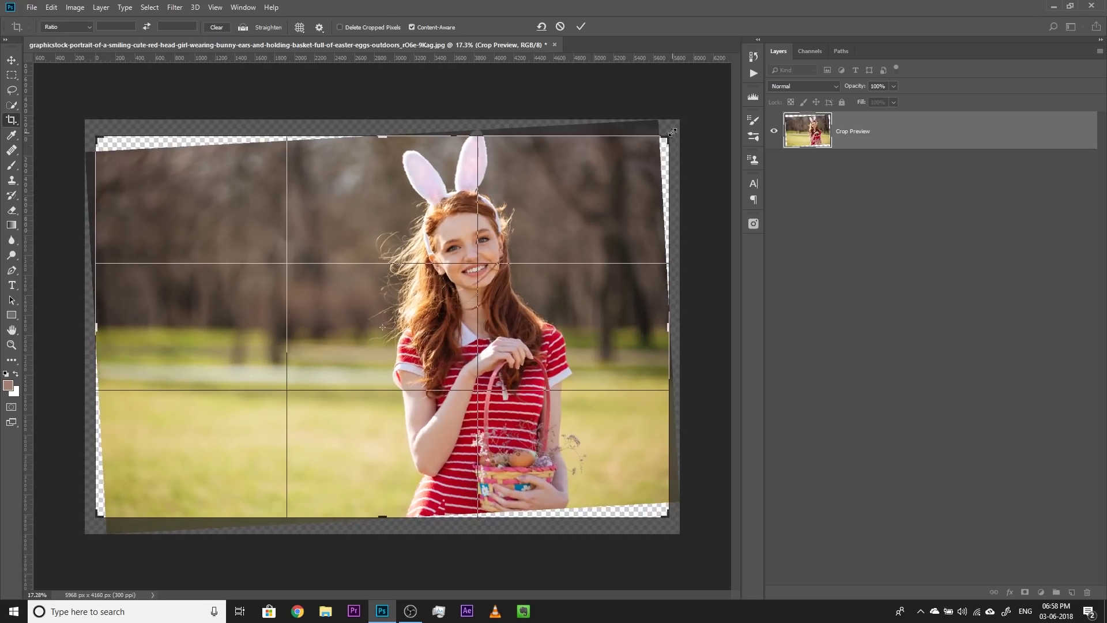
# - Extend the crop frame to enclose the whole rotated photo, about 5968 × 4160 px, and apply the crop
pyautogui.moveTo(672, 132); pyautogui.dragTo(670, 132)
pyautogui.moveTo(88, 132); pyautogui.dragTo(85, 131)
pyautogui.hotkey('ctrl', 'r')
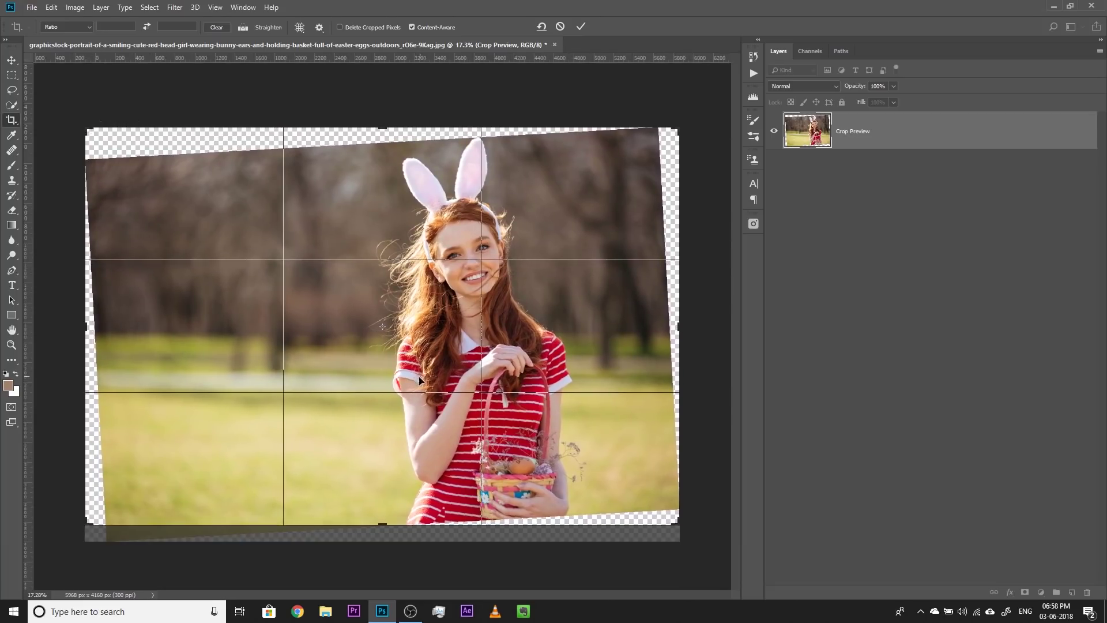
pyautogui.moveTo(383, 526); pyautogui.dragTo(387, 528)
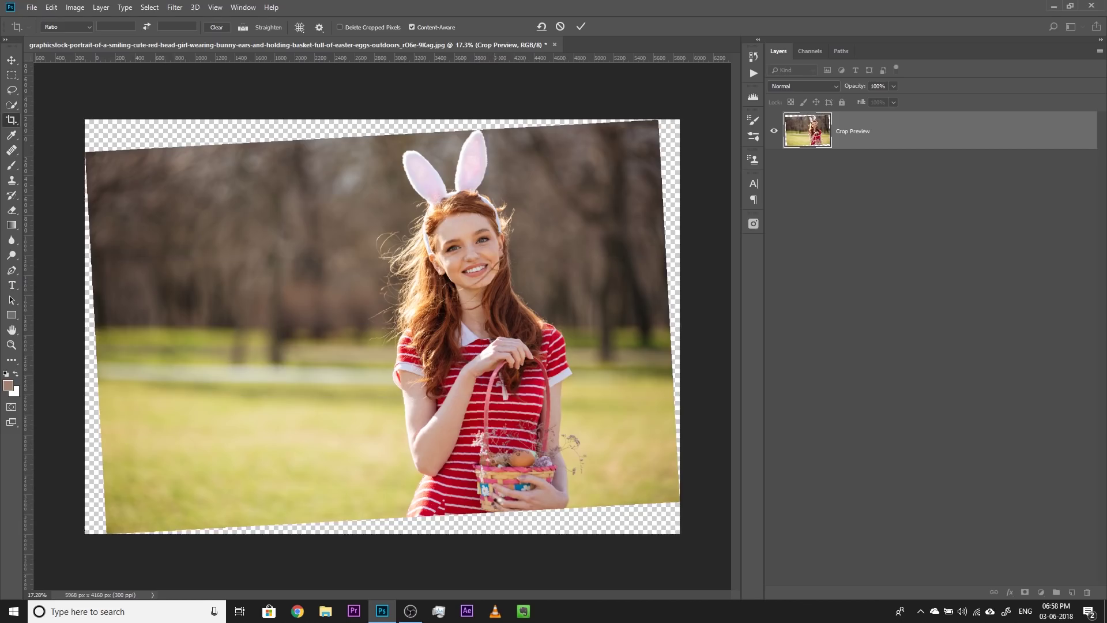
pyautogui.press('Return')
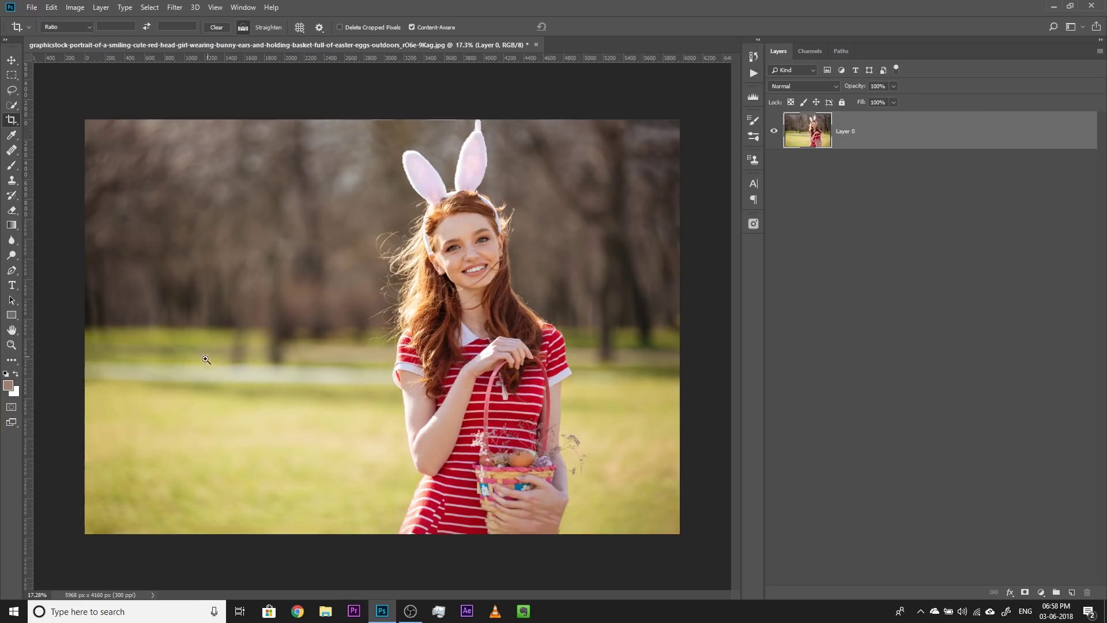
# - Examine the content-aware filled edges and corners of the photo, including the area around the hands and basket
pyautogui.scroll(1, 164, 355)
pyautogui.moveTo(161, 376); pyautogui.dragTo(284, 313)
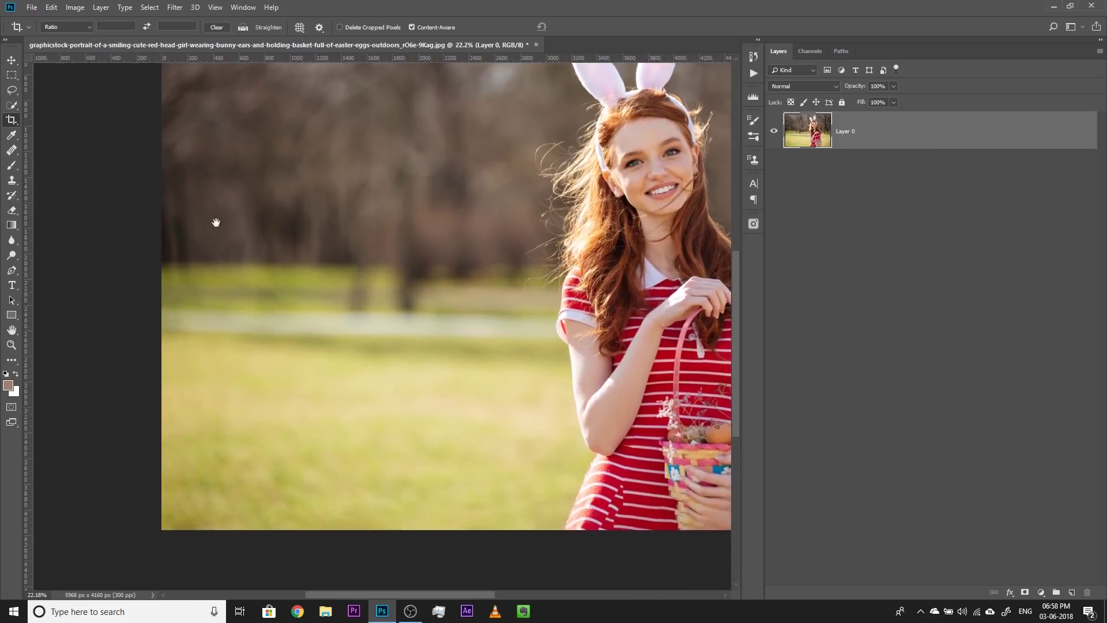
pyautogui.moveTo(215, 223); pyautogui.dragTo(222, 400)
pyautogui.moveTo(312, 378); pyautogui.dragTo(119, 299)
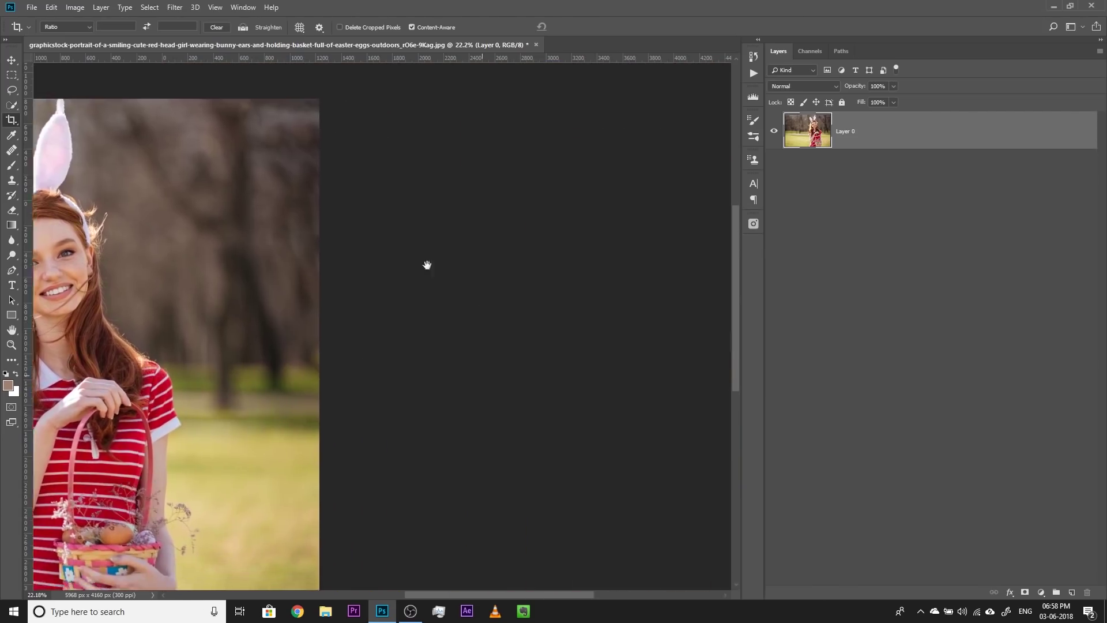
pyautogui.moveTo(358, 397); pyautogui.dragTo(583, 186)
pyautogui.scroll(-1, 519, 375)
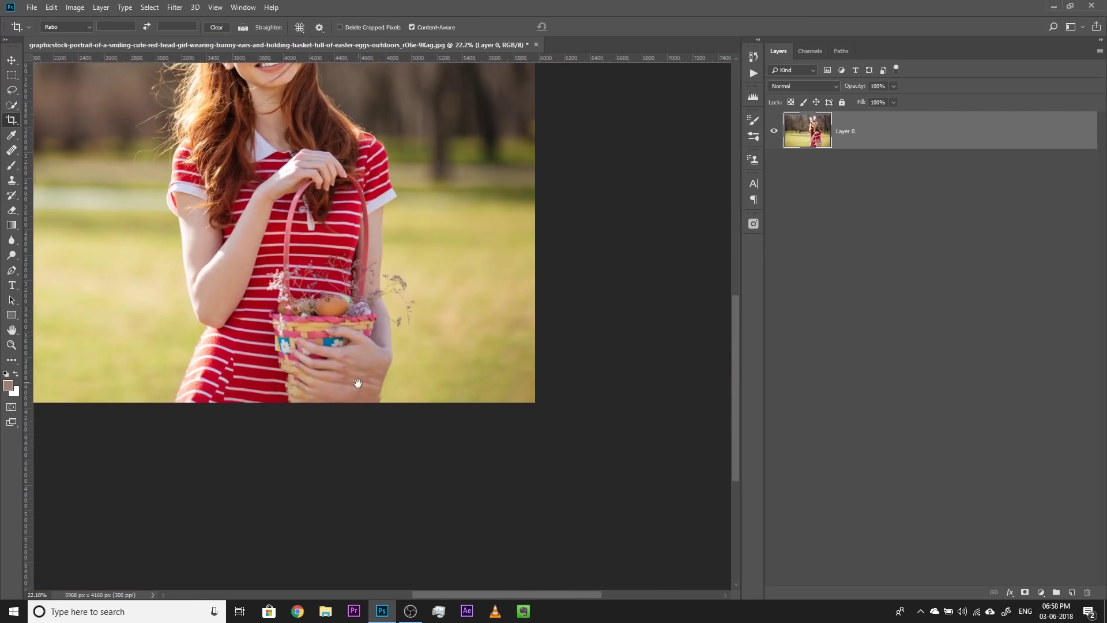
pyautogui.scroll(-1, 389, 345)
pyautogui.scroll(4, 389, 344)
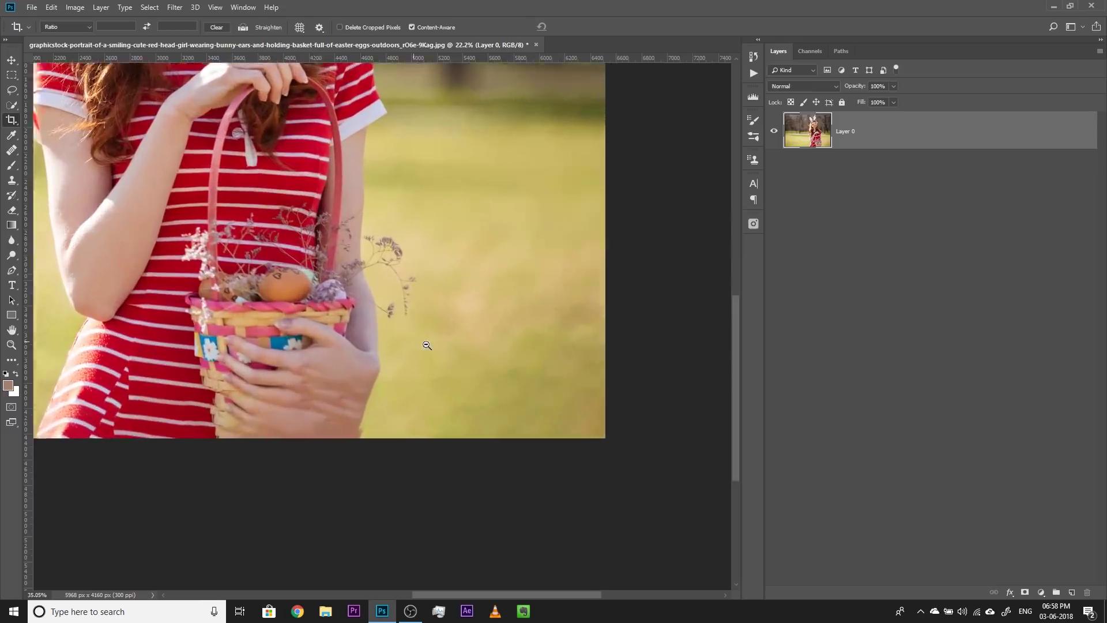
pyautogui.scroll(4, 310, 398)
pyautogui.scroll(-8, 310, 398)
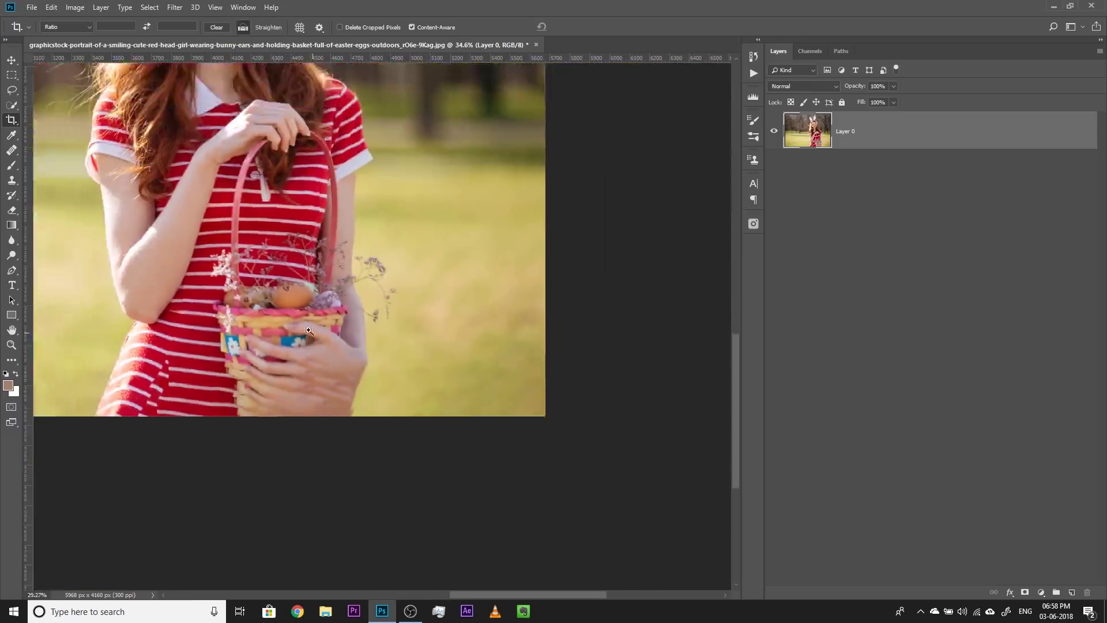
# - Crop away the distorted strip below the basket and hand, leaving the photo about 5968 × 3937 px
pyautogui.click(367, 352)
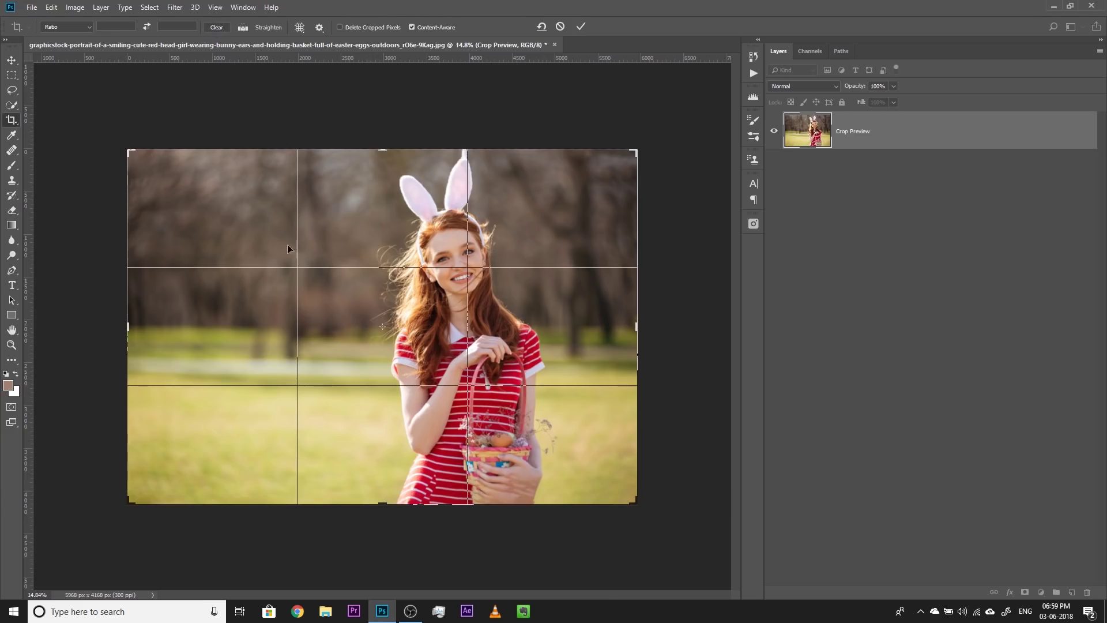
pyautogui.moveTo(386, 504); pyautogui.dragTo(391, 490)
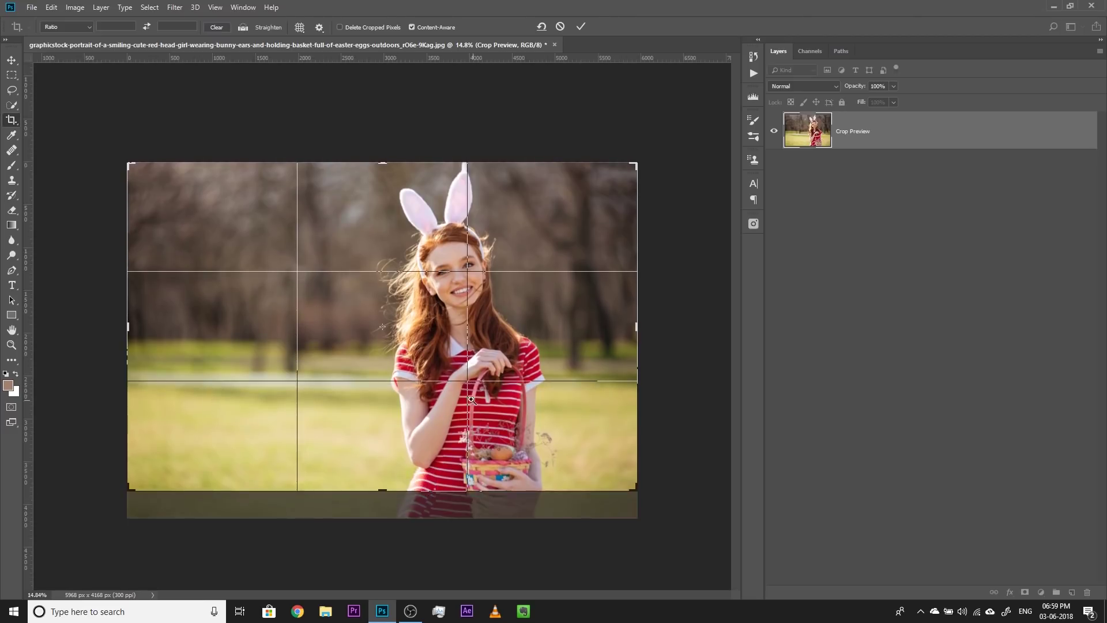
pyautogui.moveTo(470, 397); pyautogui.dragTo(531, 392)
pyautogui.moveTo(281, 212); pyautogui.dragTo(398, 85)
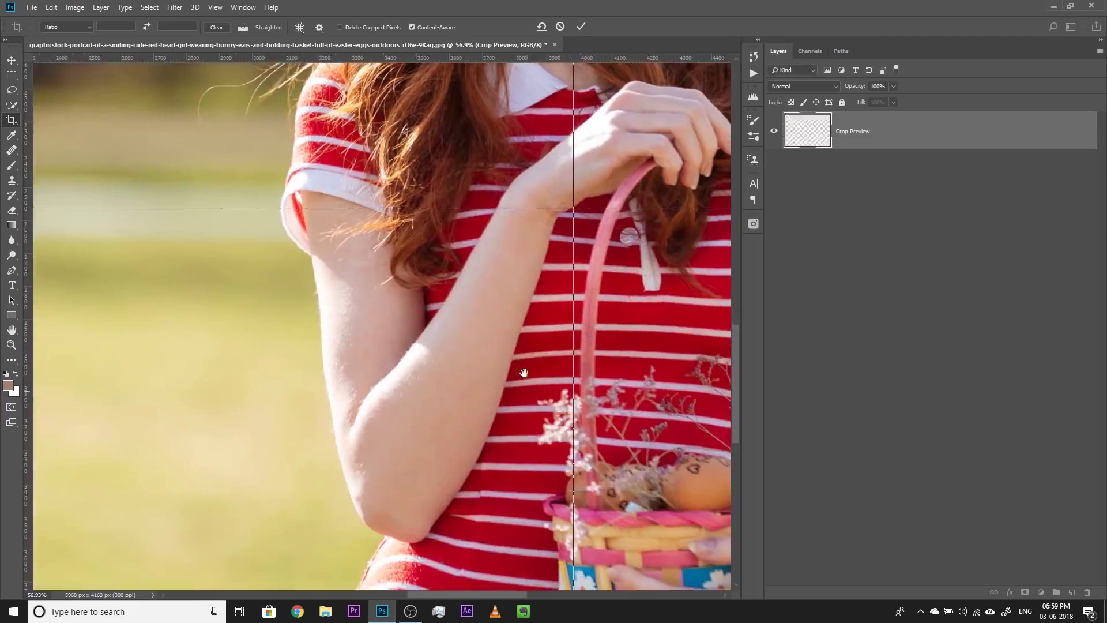
pyautogui.moveTo(524, 375)
pyautogui.mouseDown()
pyautogui.moveTo(369, 116)
pyautogui.moveTo(470, 342)
pyautogui.moveTo(516, 362)
pyautogui.mouseUp()
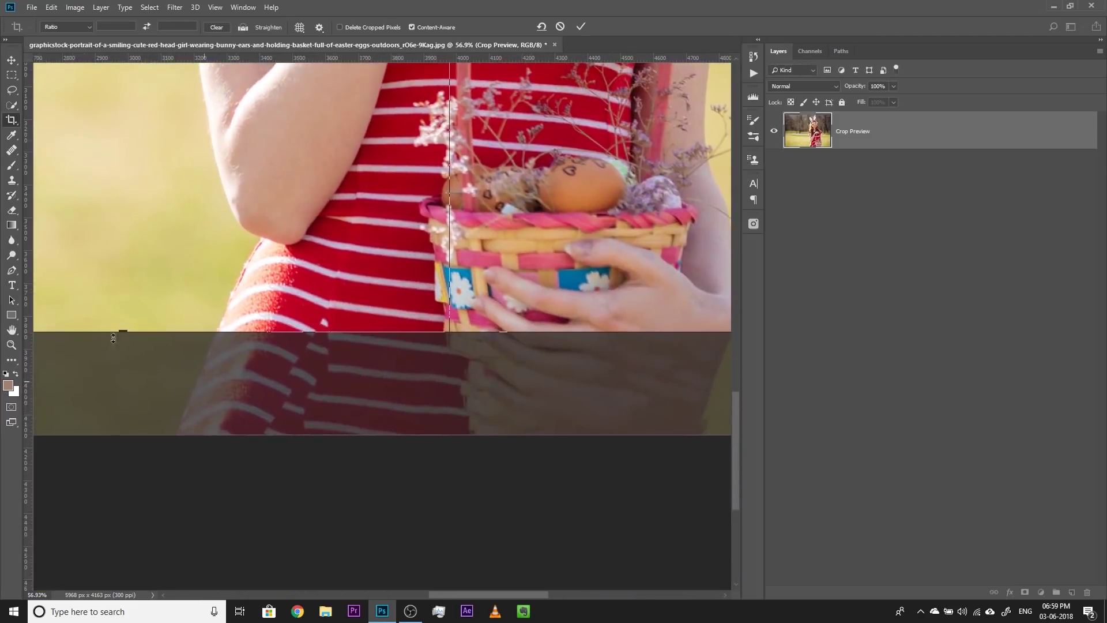
pyautogui.moveTo(121, 330); pyautogui.dragTo(121, 345)
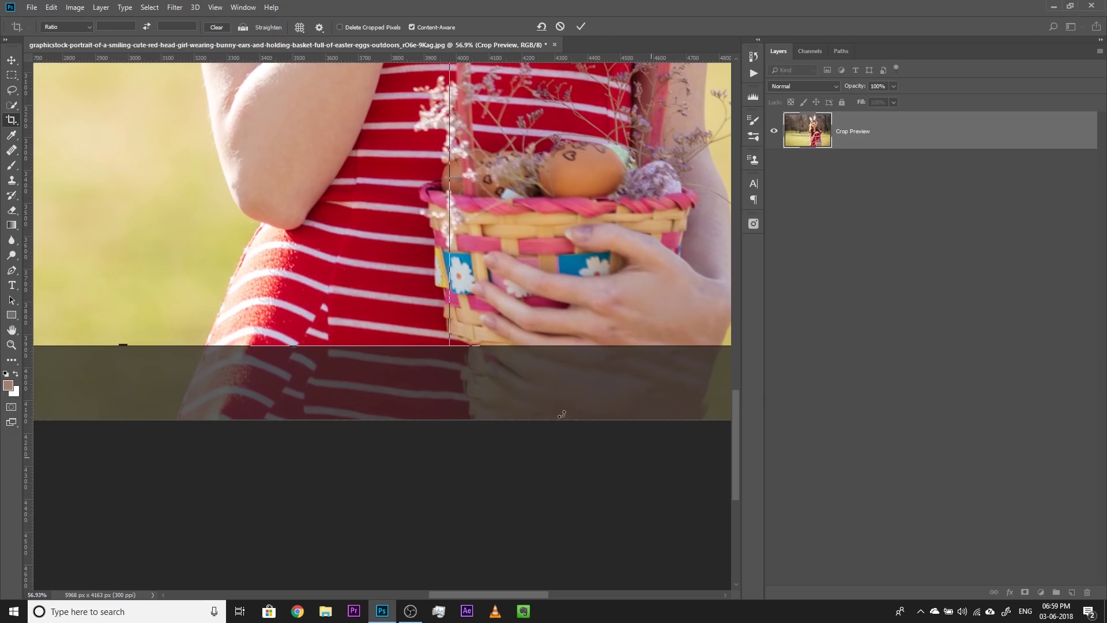
pyautogui.press('Return')
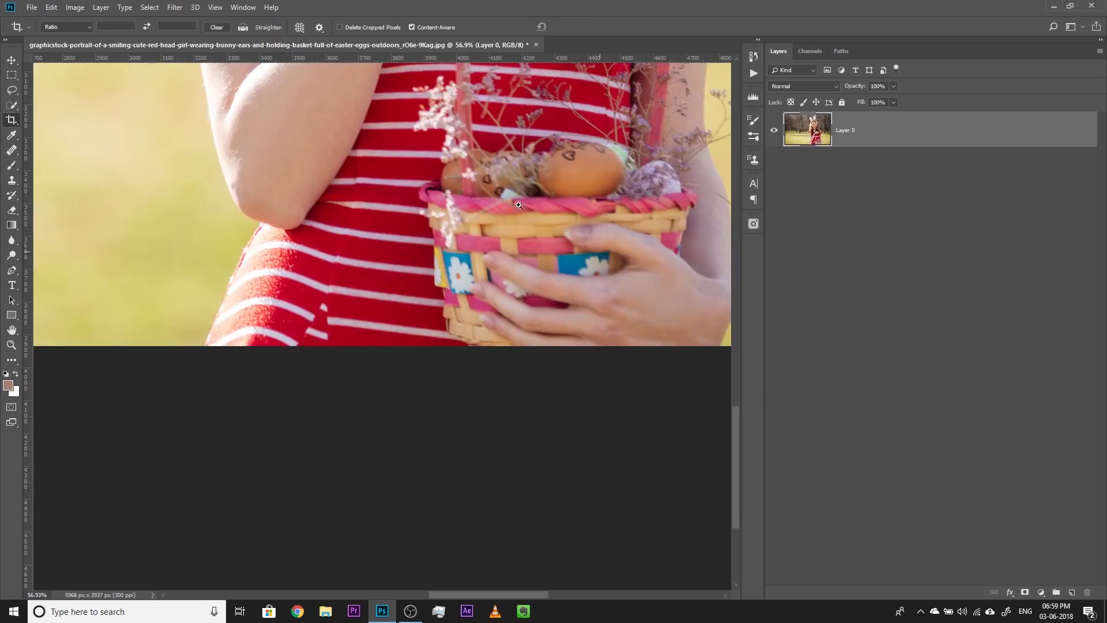
pyautogui.scroll(-5, 519, 206)
pyautogui.hotkey('ctrl', '0')
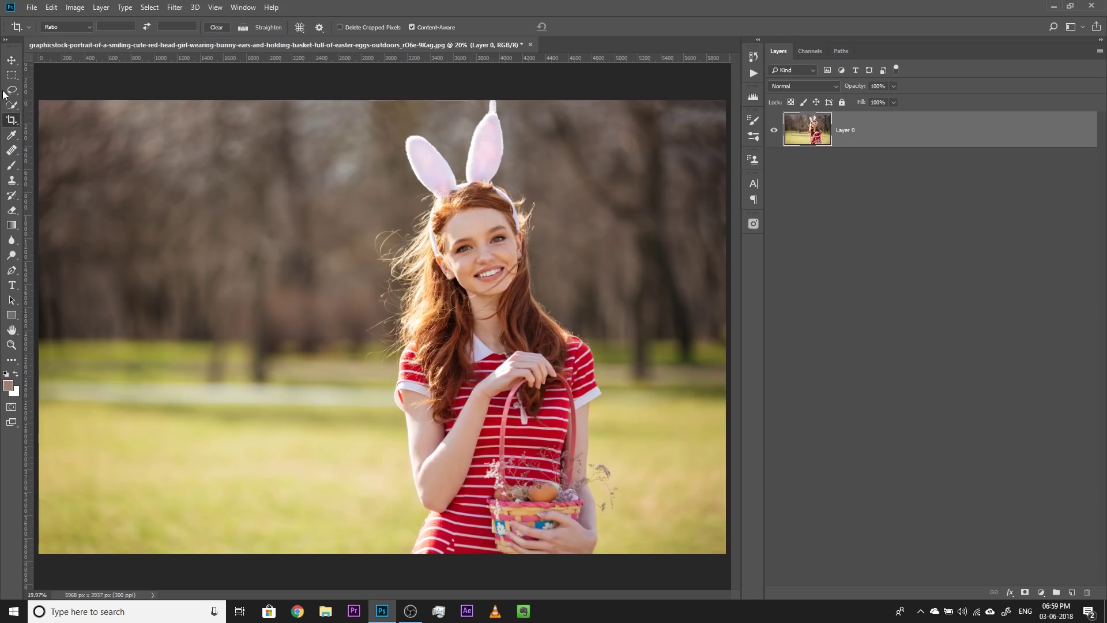
pyautogui.click(12, 60)
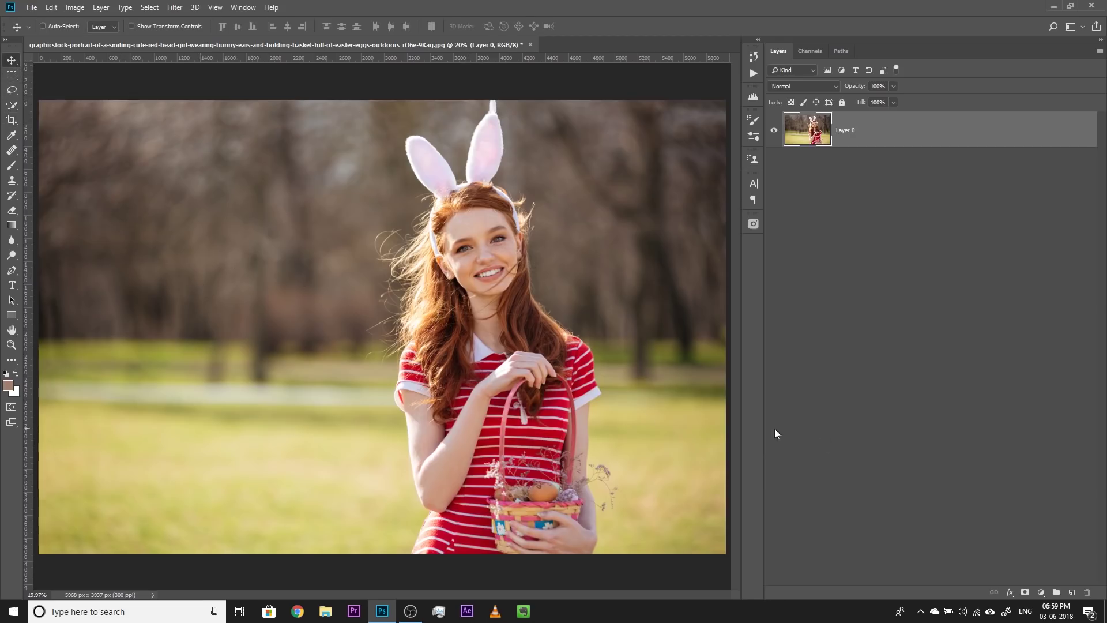
# - Add a new empty layer above the photo and set the Clone Stamp brush to 128 px
pyautogui.click(1074, 592)
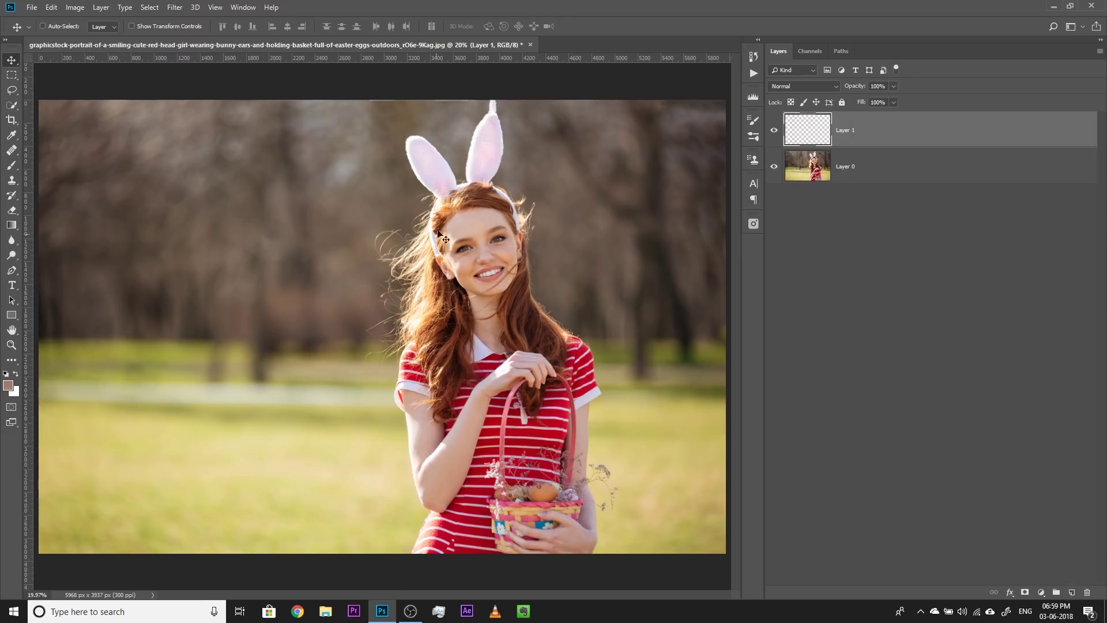
pyautogui.moveTo(486, 117); pyautogui.dragTo(563, 118)
pyautogui.moveTo(502, 130); pyautogui.dragTo(515, 304)
pyautogui.moveTo(439, 344); pyautogui.dragTo(482, 325)
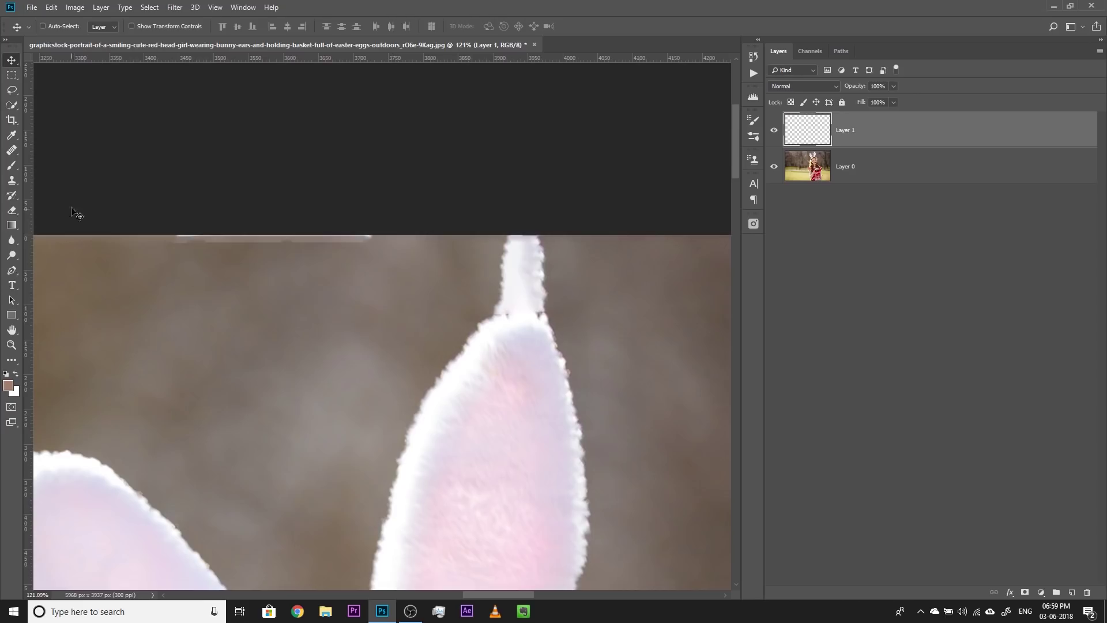
pyautogui.click(11, 180)
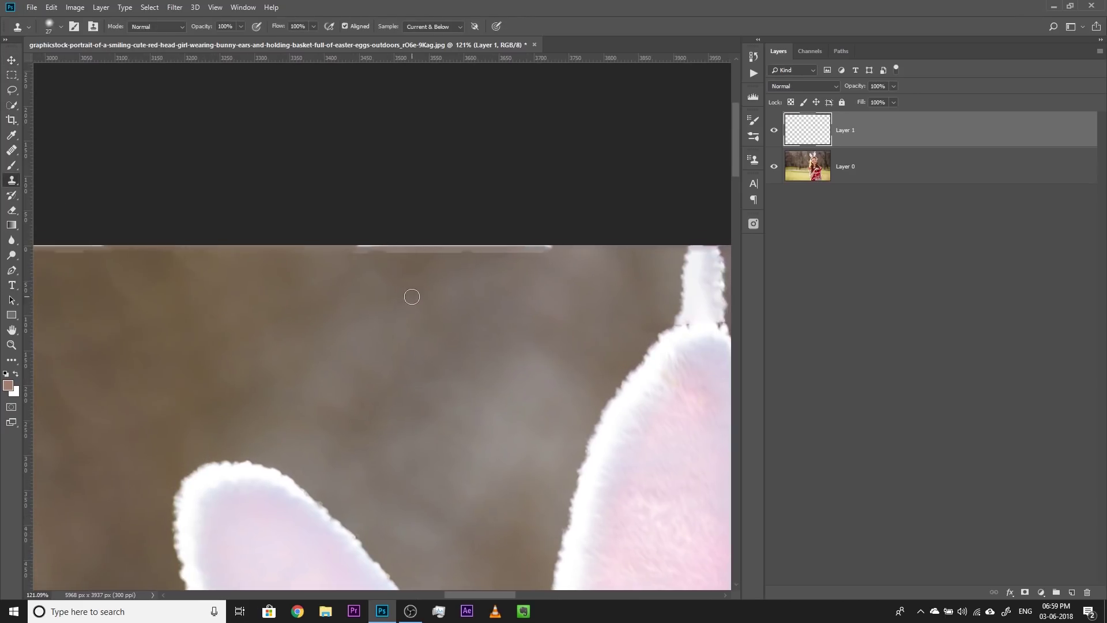
pyautogui.rightClick(379, 316)
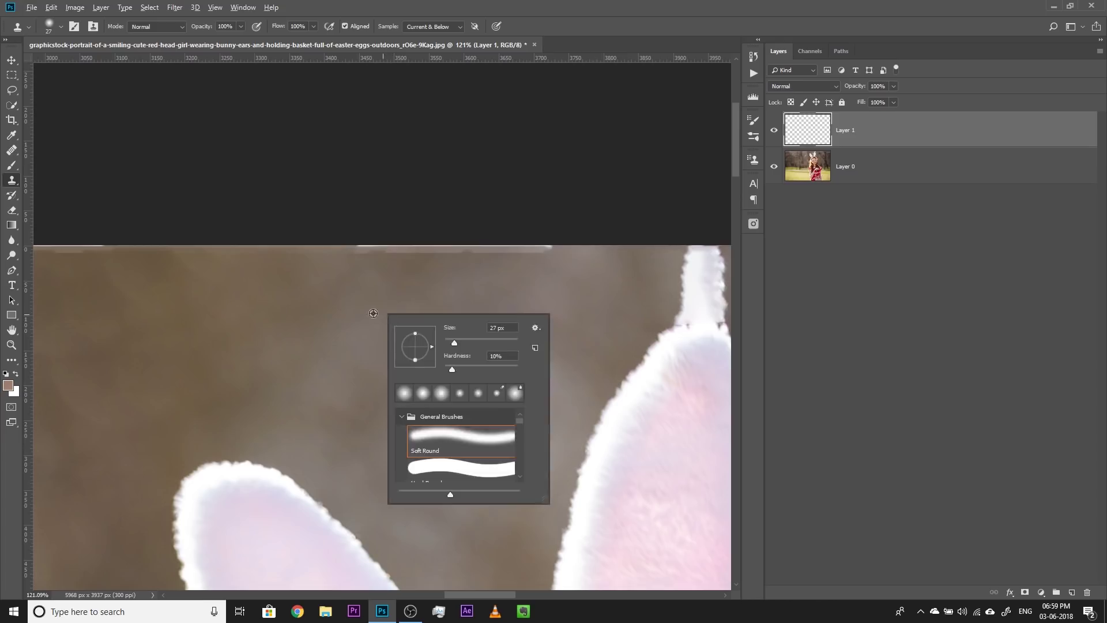
pyautogui.moveTo(373, 313)
pyautogui.mouseDown()
pyautogui.moveTo(434, 306)
pyautogui.moveTo(403, 307)
pyautogui.mouseUp()
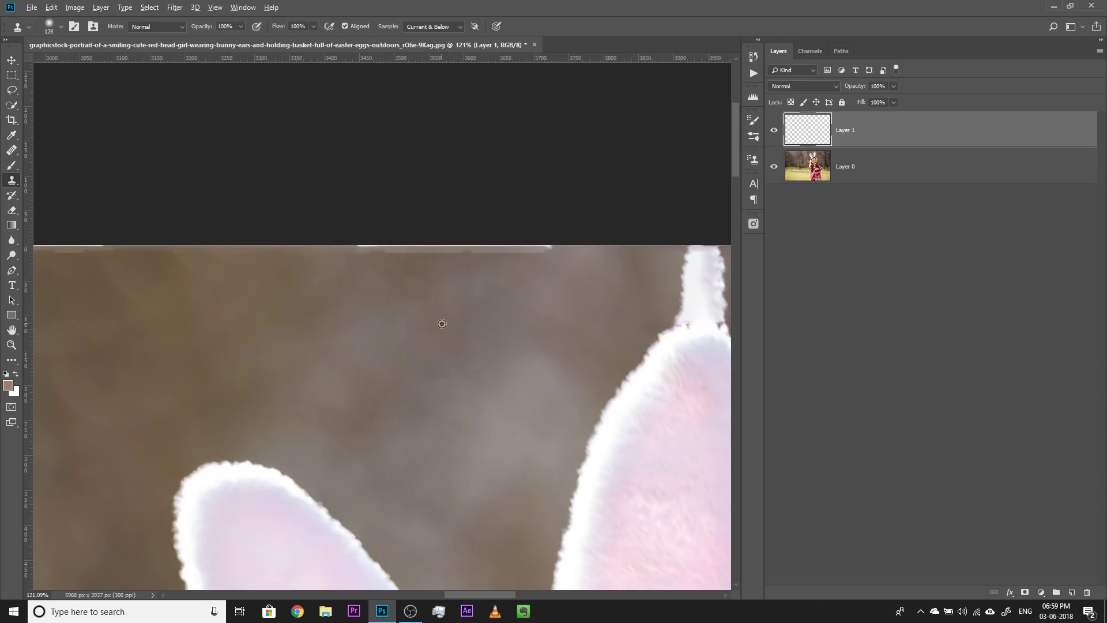
# - Clone blurred background over the light streaks along the photo's upper edge, near the bunny ears
pyautogui.keyDown('alt'); pyautogui.click(477, 304); pyautogui.keyUp('alt')
pyautogui.moveTo(553, 243)
pyautogui.mouseDown()
pyautogui.moveTo(474, 234)
pyautogui.moveTo(324, 246)
pyautogui.moveTo(528, 323)
pyautogui.mouseUp()
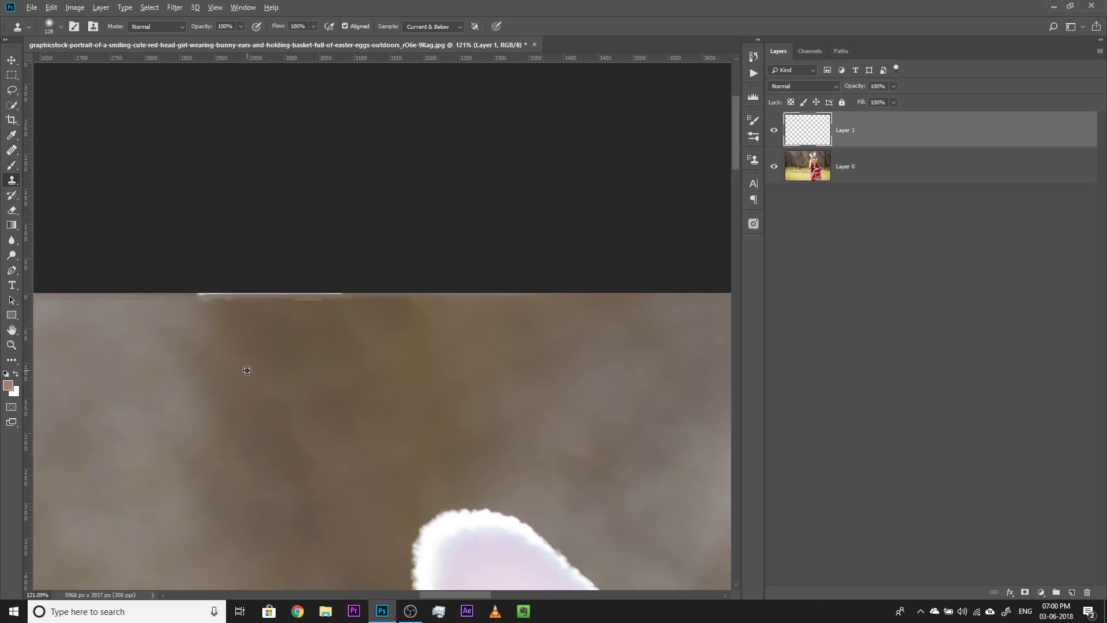
pyautogui.keyDown('alt'); pyautogui.click(255, 364); pyautogui.keyUp('alt')
pyautogui.moveTo(273, 287)
pyautogui.mouseDown()
pyautogui.moveTo(400, 281)
pyautogui.moveTo(194, 278)
pyautogui.moveTo(275, 303)
pyautogui.moveTo(479, 303)
pyautogui.mouseUp()
pyautogui.keyDown('alt'); pyautogui.click(329, 357); pyautogui.keyUp('alt')
pyautogui.moveTo(335, 288); pyautogui.dragTo(207, 269)
pyautogui.moveTo(536, 320)
pyautogui.mouseDown()
pyautogui.moveTo(507, 319)
pyautogui.moveTo(583, 314)
pyautogui.moveTo(388, 276)
pyautogui.moveTo(559, 309)
pyautogui.moveTo(617, 302)
pyautogui.moveTo(579, 304)
pyautogui.moveTo(410, 255)
pyautogui.mouseUp()
pyautogui.moveTo(439, 299); pyautogui.dragTo(474, 296)
pyautogui.moveTo(369, 311)
pyautogui.mouseDown()
pyautogui.moveTo(380, 316)
pyautogui.moveTo(364, 323)
pyautogui.mouseUp()
pyautogui.hotkey('ctrl', 'alt', 'z')
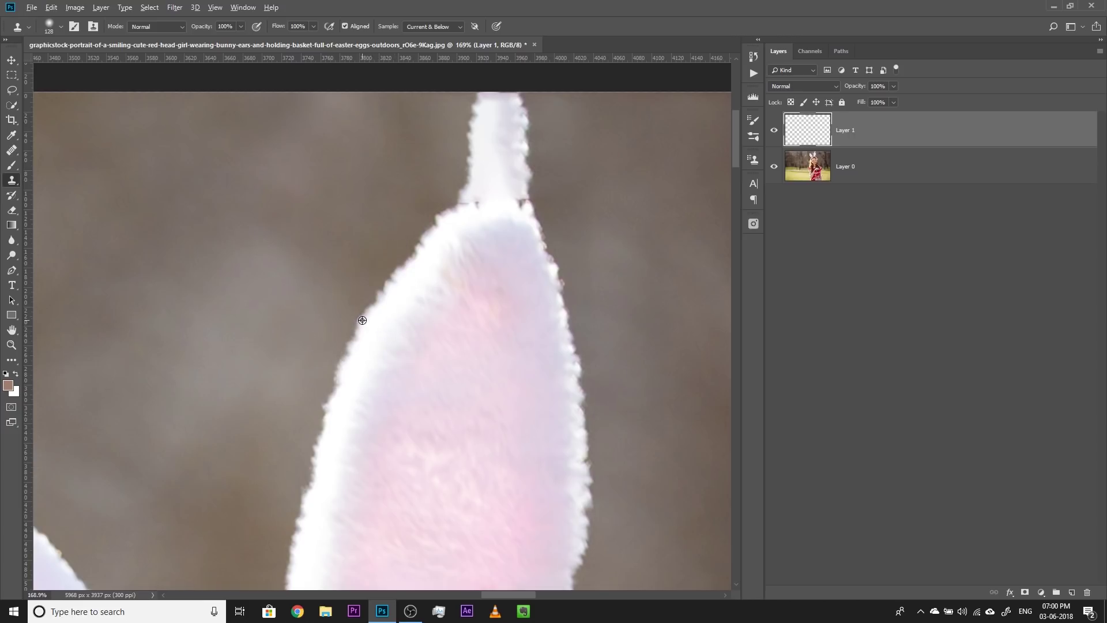
# - Sample the right bunny ear's left fur edge and rotate the clone source to 28.0°
pyautogui.keyDown('alt'); pyautogui.click(362, 320); pyautogui.keyUp('alt')
pyautogui.moveTo(497, 231); pyautogui.dragTo(444, 308)
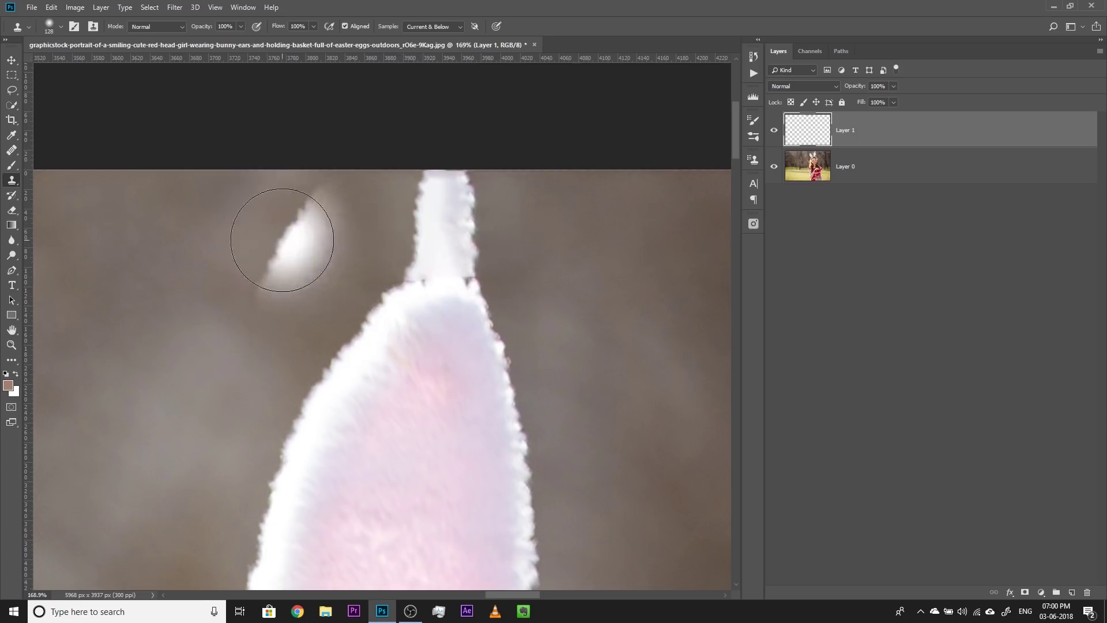
pyautogui.click(248, 8)
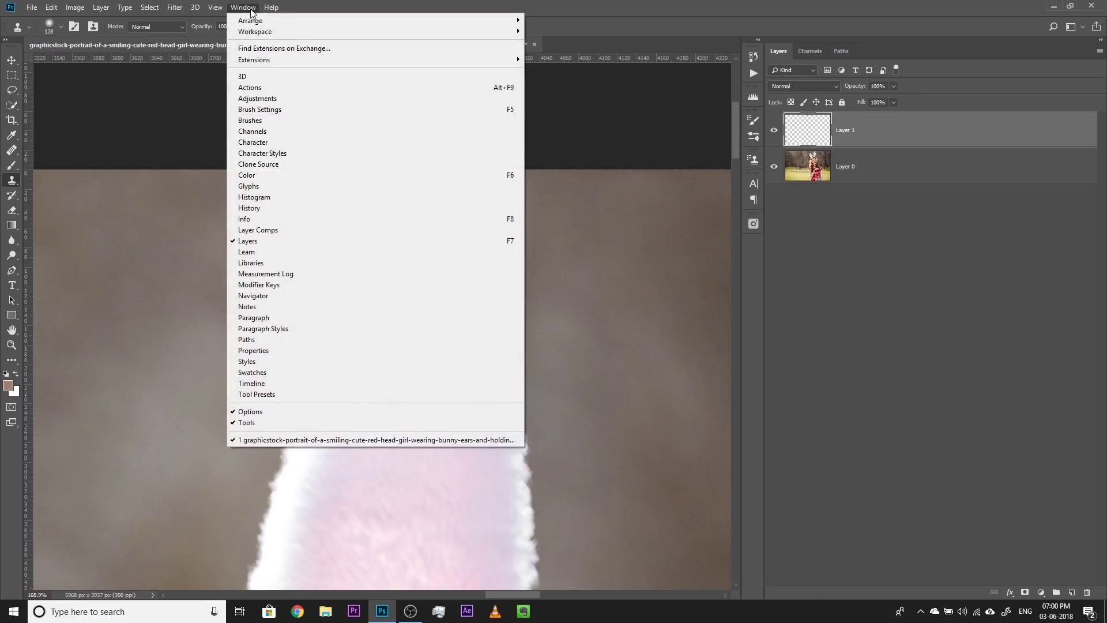
pyautogui.click(254, 164)
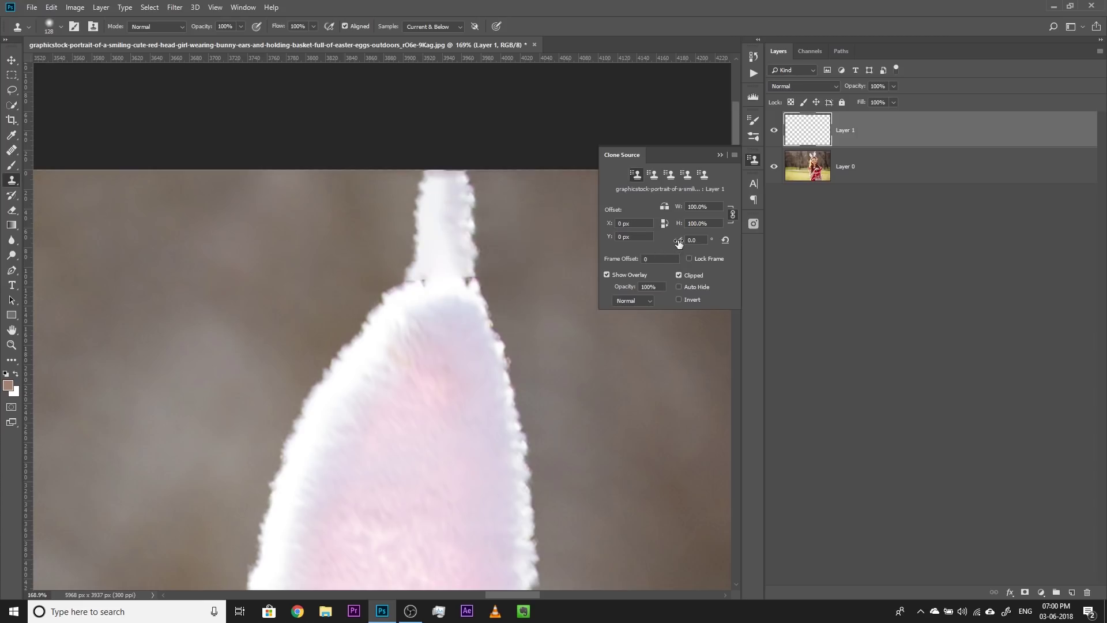
pyautogui.moveTo(677, 244); pyautogui.dragTo(701, 244)
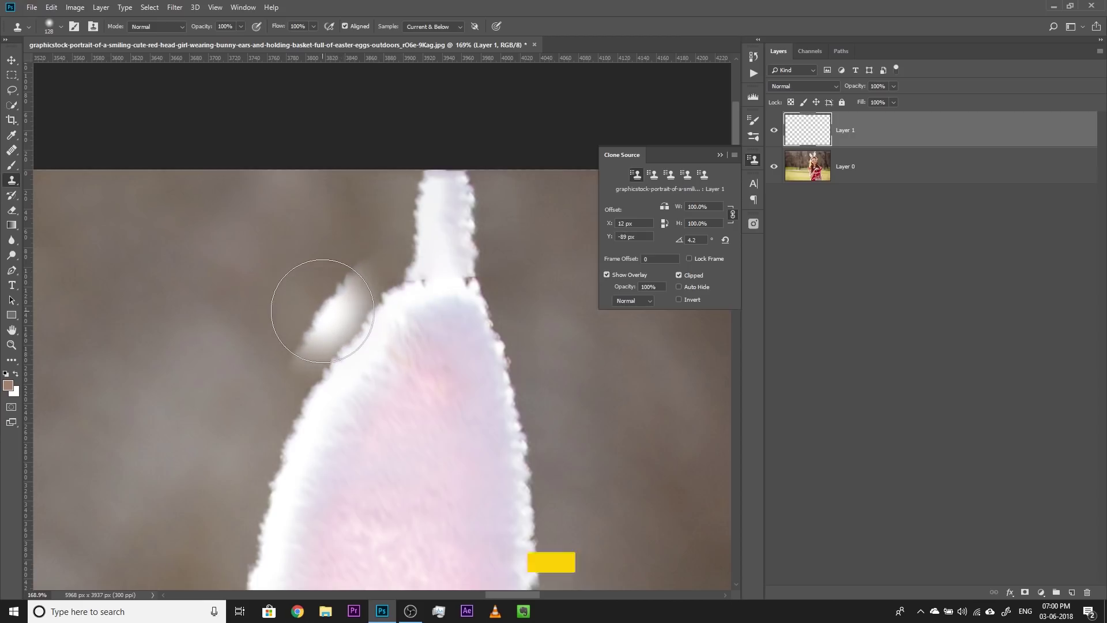
pyautogui.hotkey('shift', 'alt')
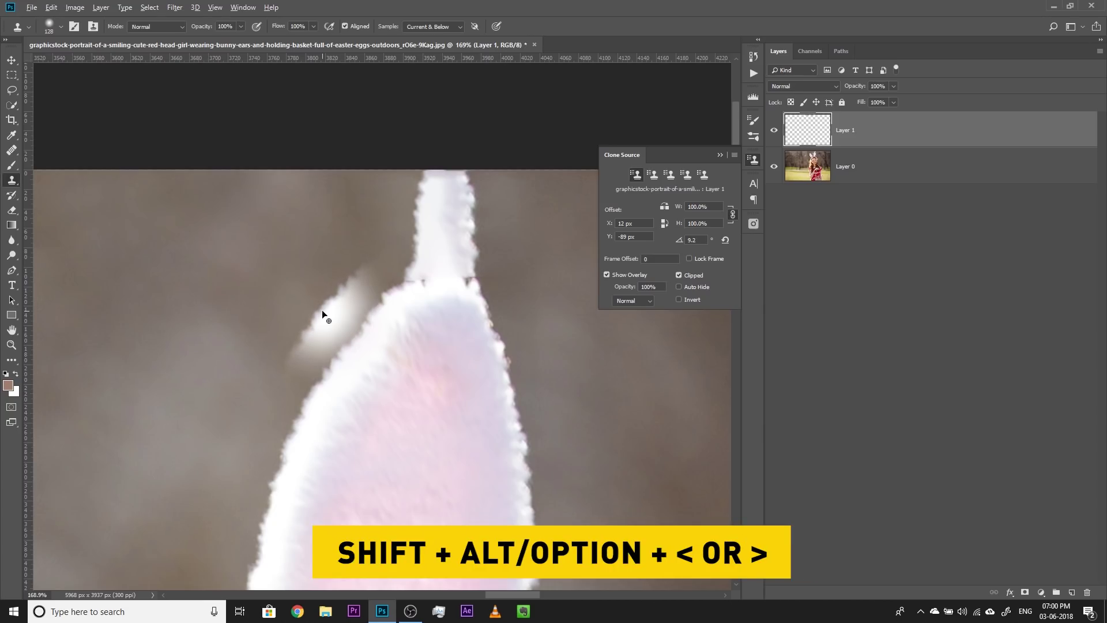
pyautogui.hotkey('shift', 'alt', '.')
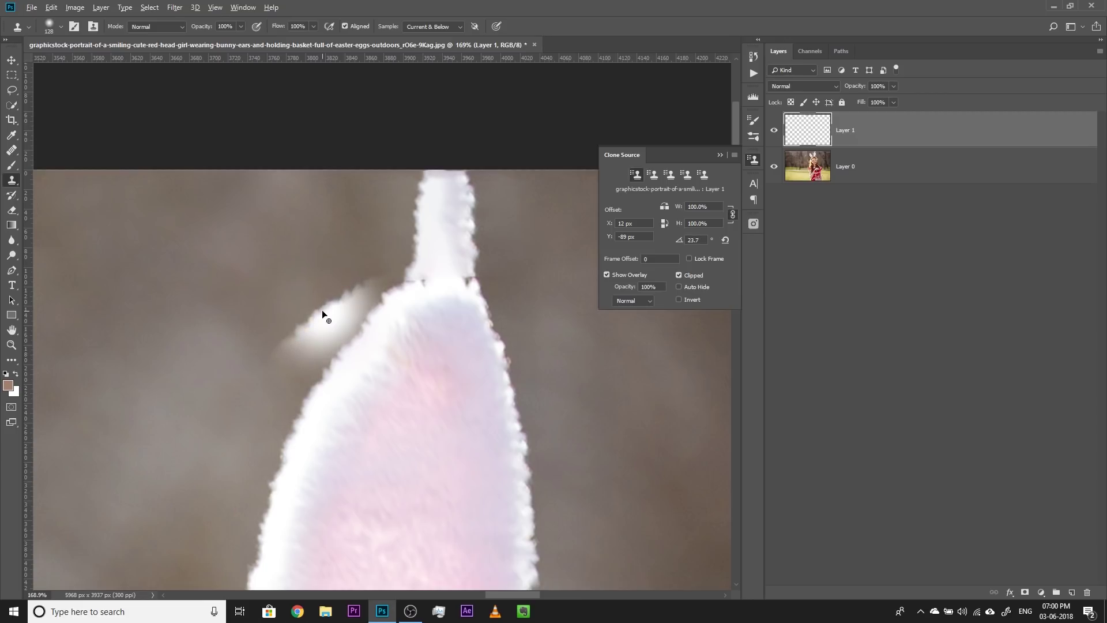
pyautogui.hotkey('shift', 'alt', '.')
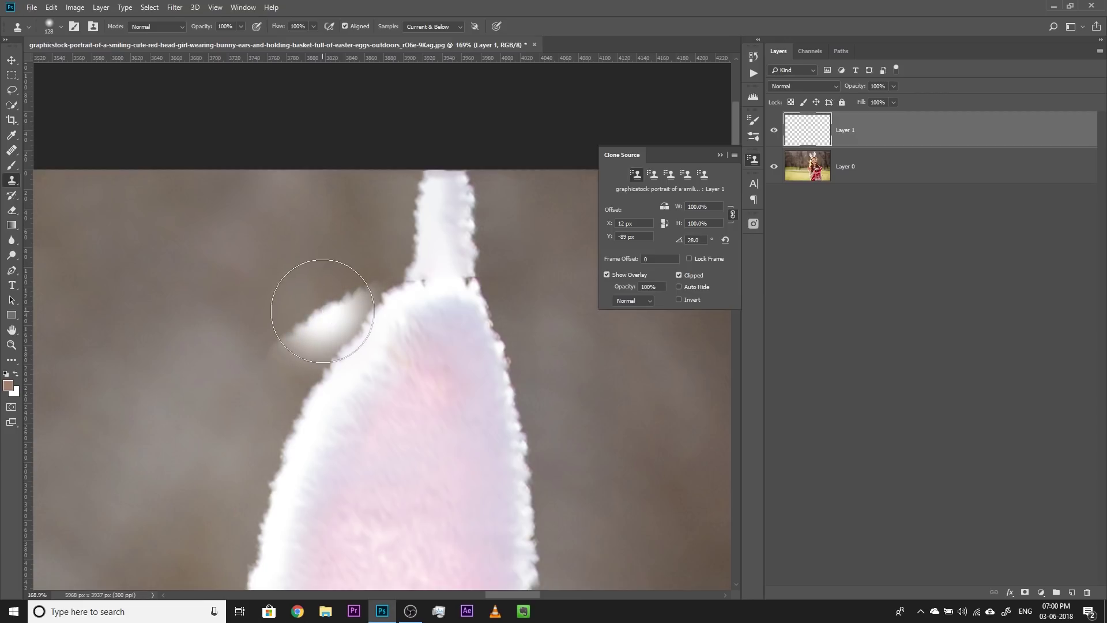
# - Set the clone rotation to 34.5° and clone the fur edge over the left side of the join at the ear tip, using a 55 px brush
pyautogui.moveTo(432, 274)
pyautogui.mouseDown()
pyautogui.moveTo(380, 278)
pyautogui.moveTo(425, 285)
pyautogui.mouseUp()
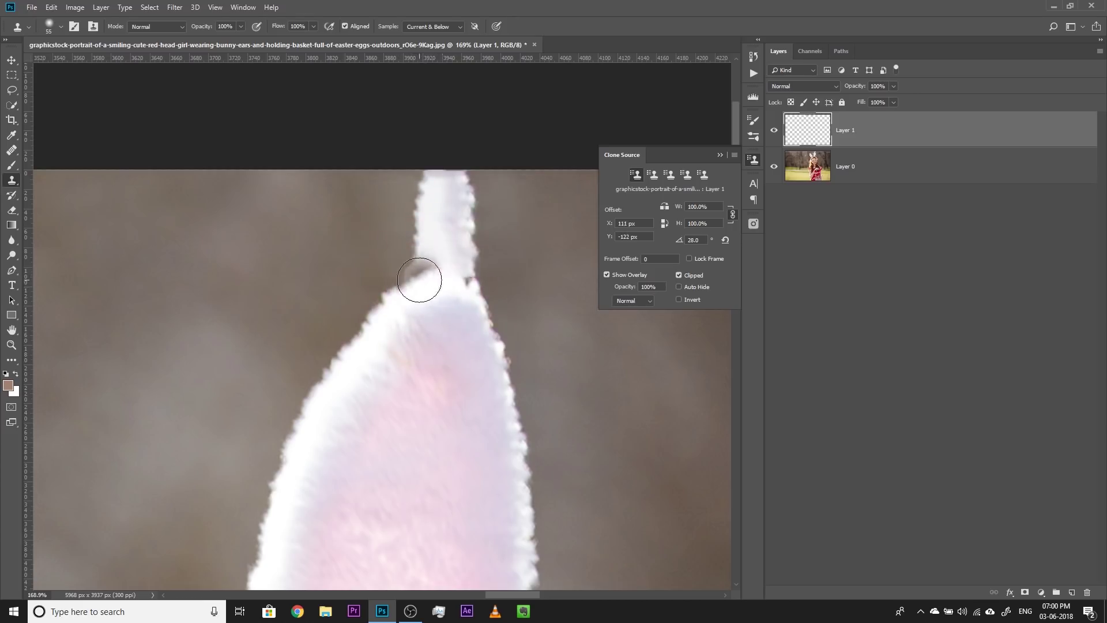
pyautogui.hotkey('alt', 'shift', '.')
pyautogui.hotkey('shift', 'alt', '.')
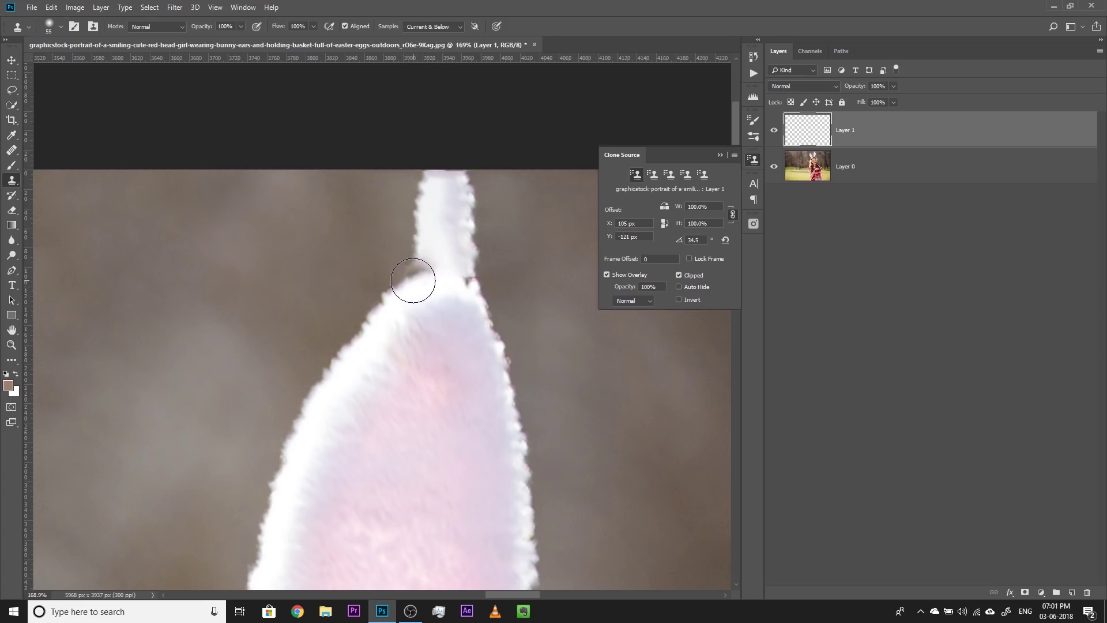
pyautogui.moveTo(413, 272)
pyautogui.mouseDown()
pyautogui.moveTo(432, 257)
pyautogui.moveTo(419, 269)
pyautogui.mouseUp()
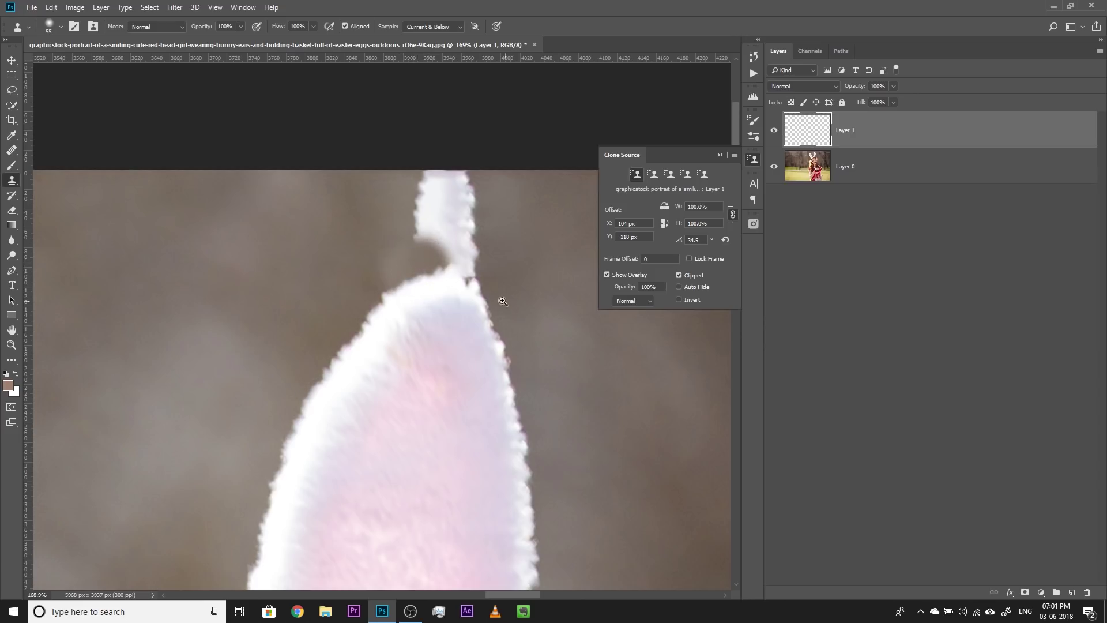
# - Sample the right fur edge of the same ear as the clone source and undo the misaligned test stamp beside it
pyautogui.scroll(3, 502, 299)
pyautogui.moveTo(490, 296); pyautogui.dragTo(431, 264)
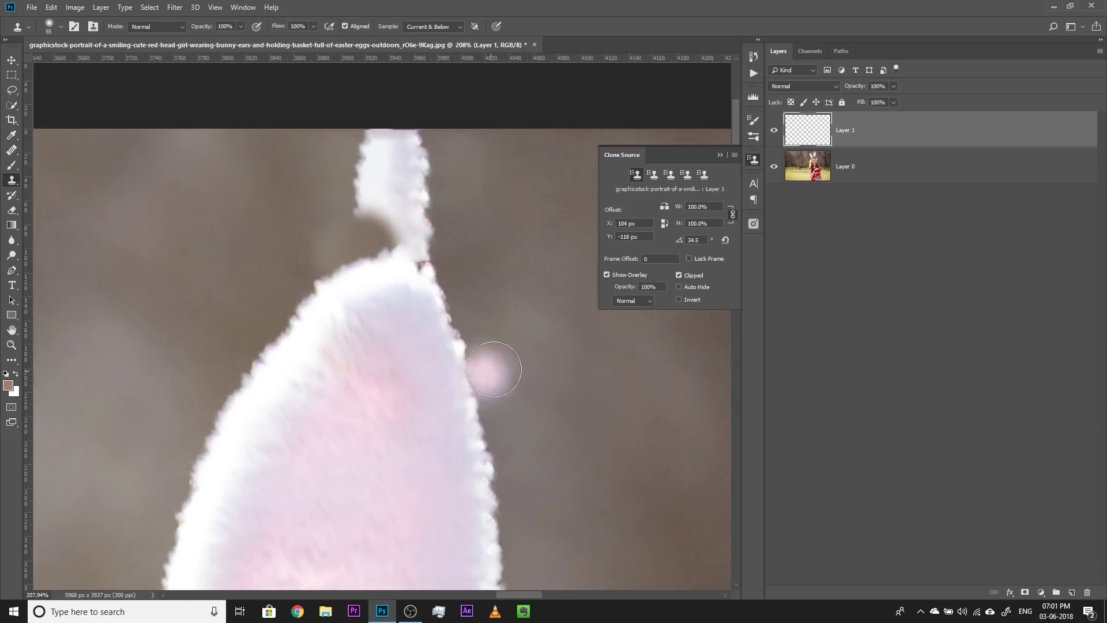
pyautogui.keyDown('alt'); pyautogui.moveTo(459, 350); pyautogui.dragTo(471, 362); pyautogui.keyUp('alt')
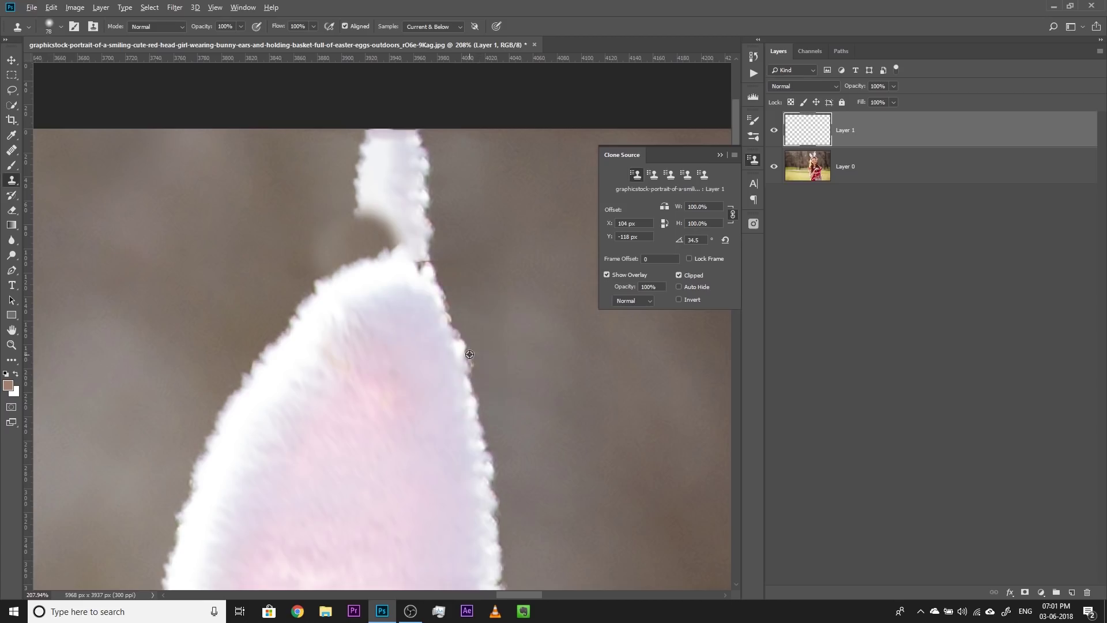
pyautogui.keyDown('alt'); pyautogui.click(470, 354); pyautogui.keyUp('alt')
pyautogui.click(483, 248)
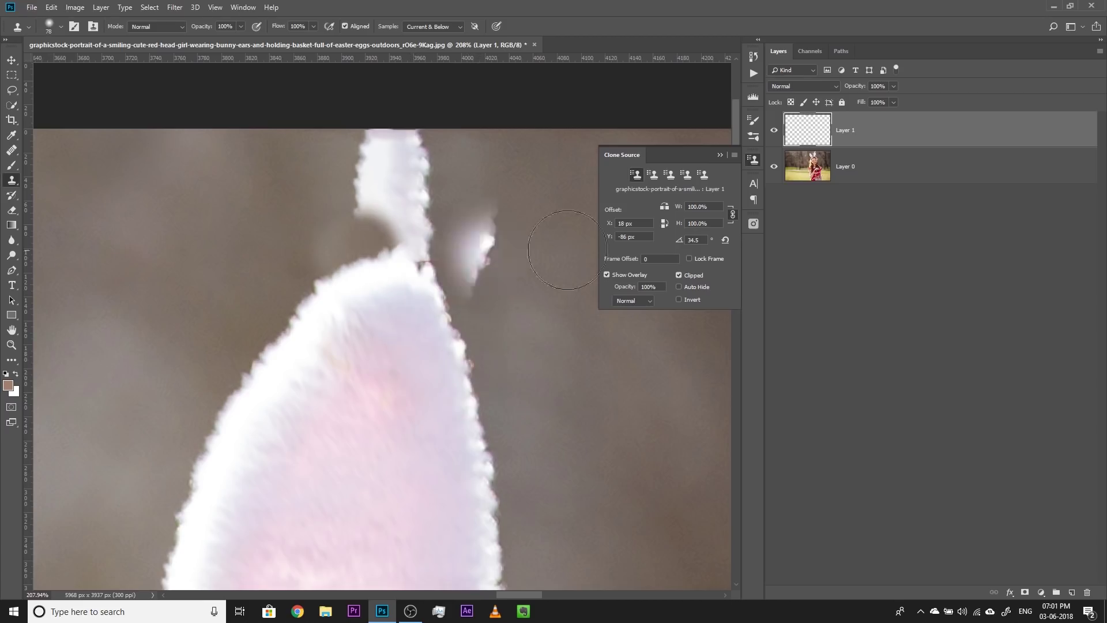
pyautogui.hotkey('ctrl', 'z')
# - Set the clone source rotation to -50.4°
pyautogui.moveTo(678, 241); pyautogui.dragTo(608, 247)
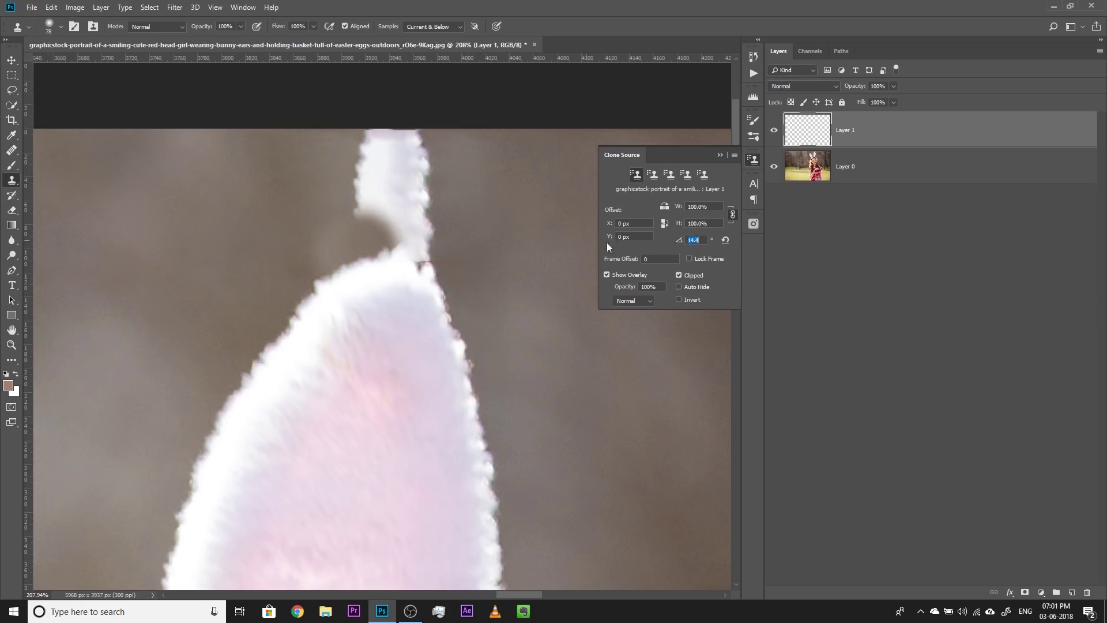
pyautogui.moveTo(678, 243); pyautogui.dragTo(446, 255)
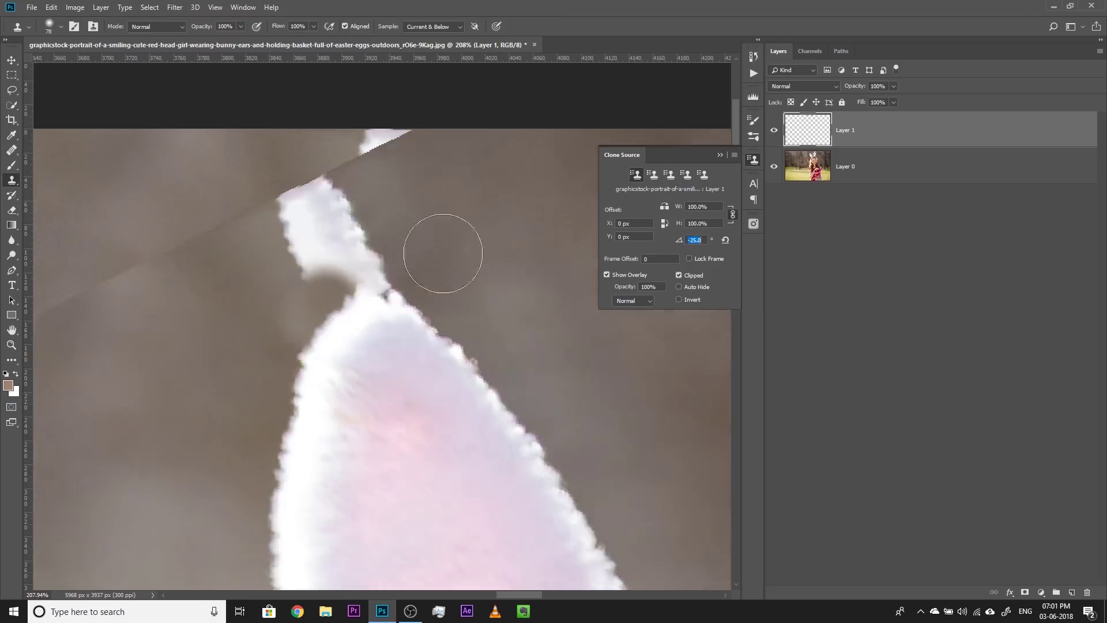
pyautogui.hotkey('ctrl', 'z')
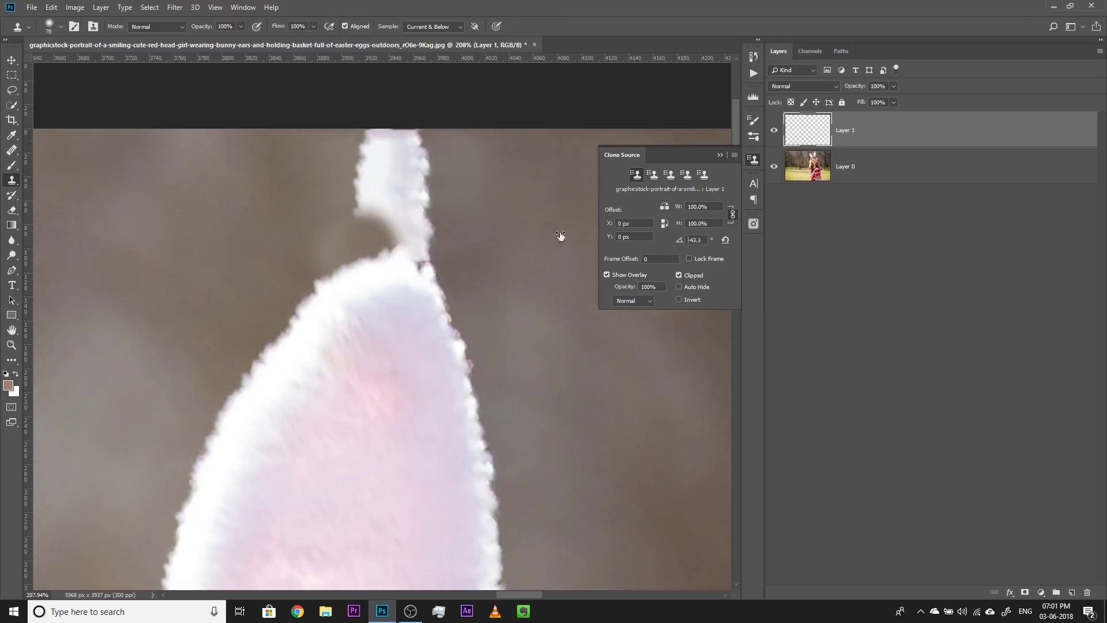
pyautogui.moveTo(560, 236); pyautogui.dragTo(528, 236)
pyautogui.moveTo(672, 241); pyautogui.dragTo(667, 241)
# - Clone the rotated fur edge over the right side of the join at the ear tip with a 47 px brush
pyautogui.moveTo(408, 253)
pyautogui.mouseDown()
pyautogui.moveTo(376, 255)
pyautogui.moveTo(403, 256)
pyautogui.moveTo(390, 255)
pyautogui.mouseUp()
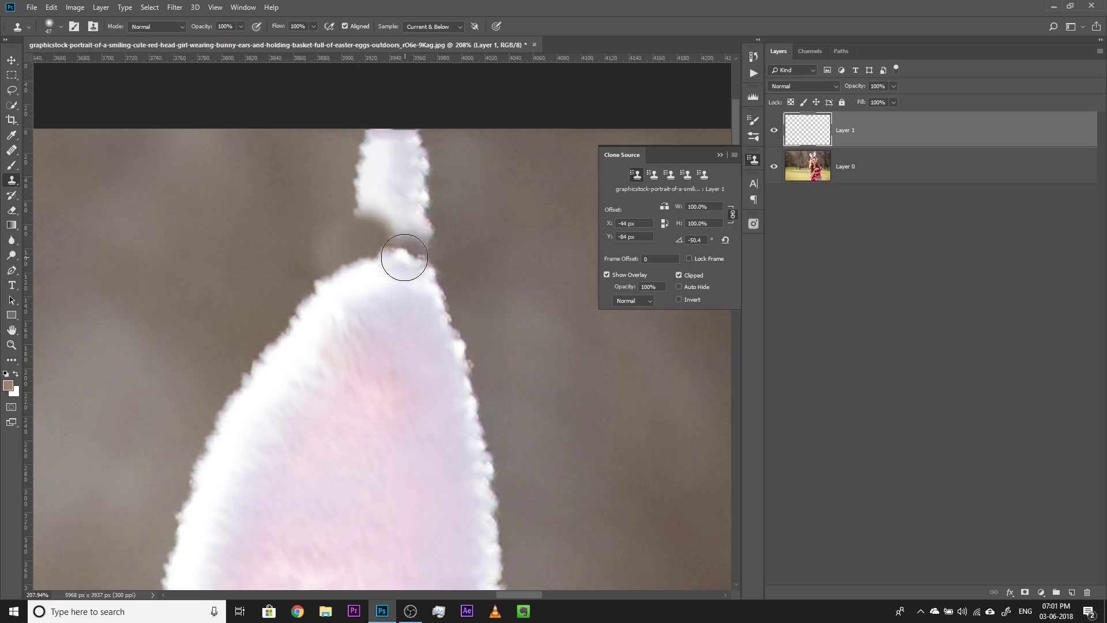
pyautogui.moveTo(403, 259); pyautogui.dragTo(415, 274)
pyautogui.moveTo(470, 243)
pyautogui.mouseDown()
pyautogui.moveTo(491, 242)
pyautogui.moveTo(451, 259)
pyautogui.mouseUp()
pyautogui.rightClick(463, 276)
pyautogui.keyDown('alt'); pyautogui.click(432, 265); pyautogui.keyUp('alt')
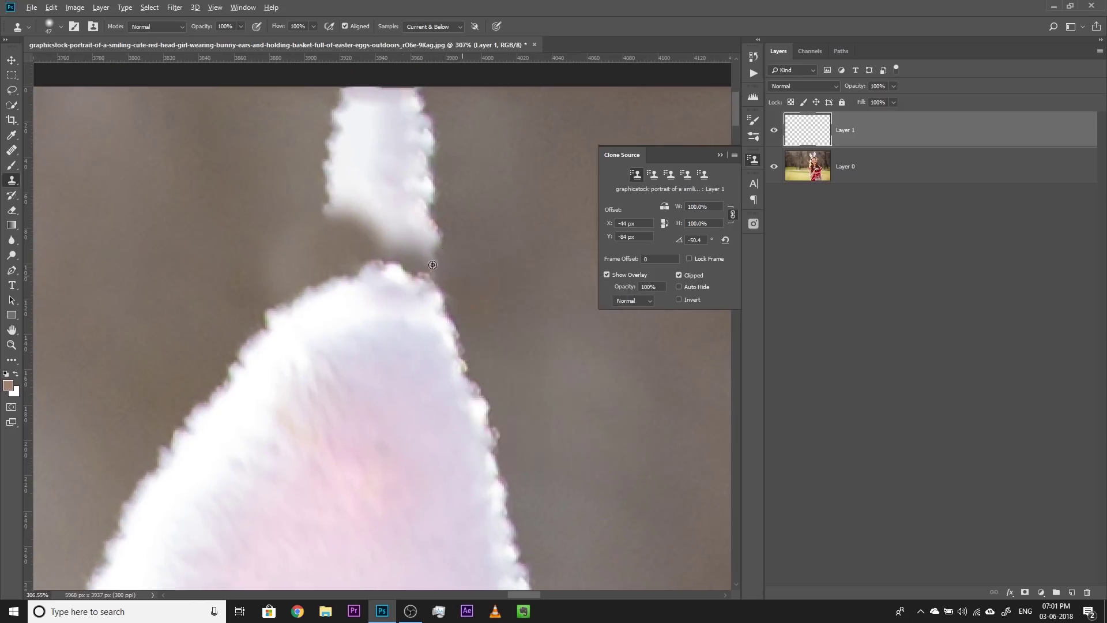
# - Resample near the ear tip and clone over the remaining flaws beside its right edge with a 61 px brush
pyautogui.keyDown('alt'); pyautogui.rightClick(432, 265); pyautogui.keyUp('alt')
pyautogui.keyDown('alt'); pyautogui.rightClick(475, 260); pyautogui.keyUp('alt')
pyautogui.keyDown('alt'); pyautogui.click(470, 271); pyautogui.keyUp('alt')
pyautogui.moveTo(456, 286); pyautogui.dragTo(469, 290)
# - Reduce the brush to 47 px, sample the blurred background beside the ear, and reset the clone source rotation to 0.0°
pyautogui.keyDown('alt'); pyautogui.rightClick(323, 282); pyautogui.keyUp('alt')
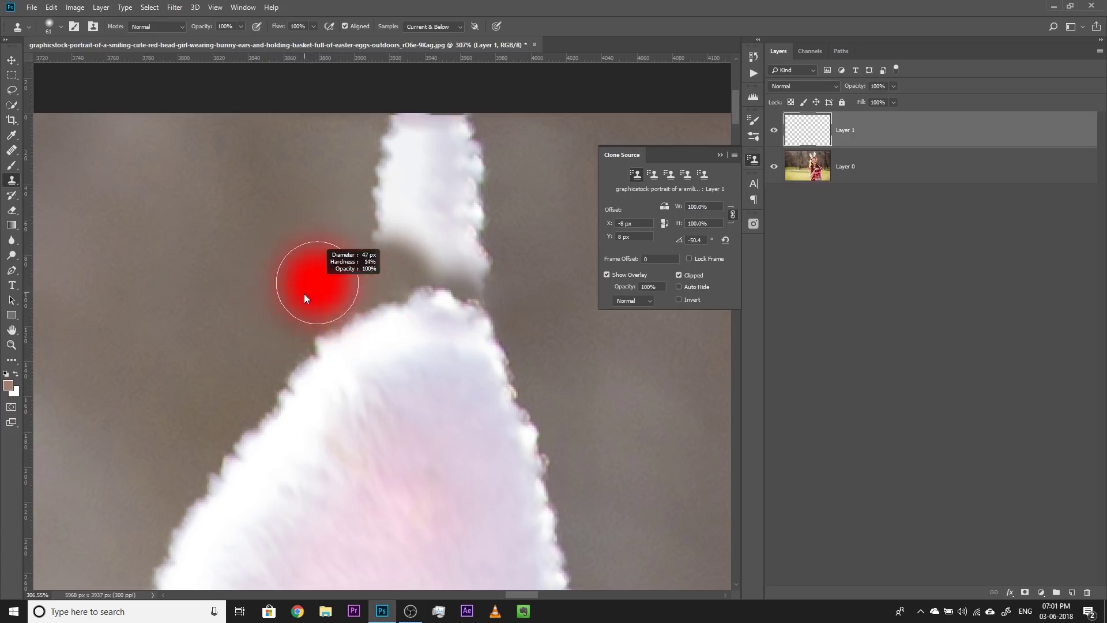
pyautogui.keyDown('alt'); pyautogui.click(247, 268); pyautogui.keyUp('alt')
pyautogui.moveTo(338, 278); pyautogui.dragTo(303, 283)
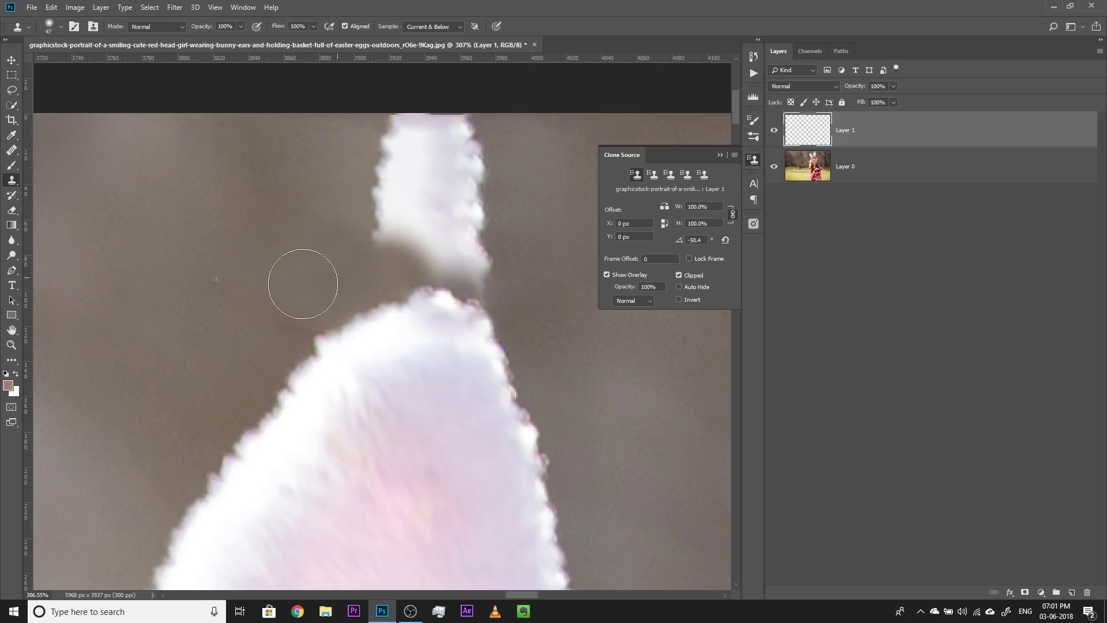
pyautogui.scroll(-2, 358, 247)
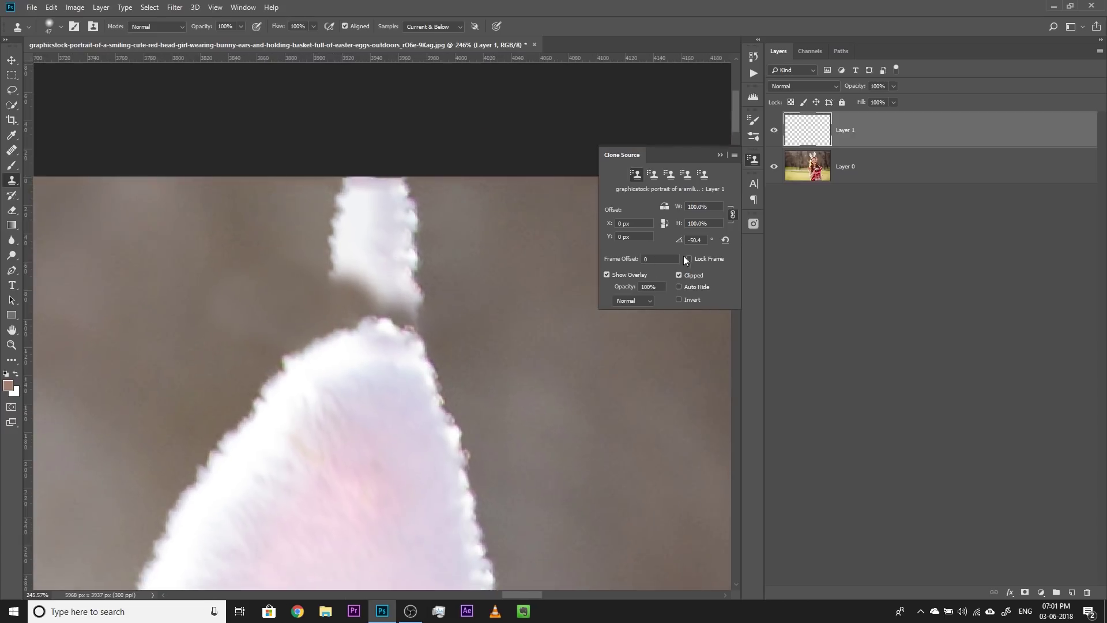
pyautogui.click(725, 241)
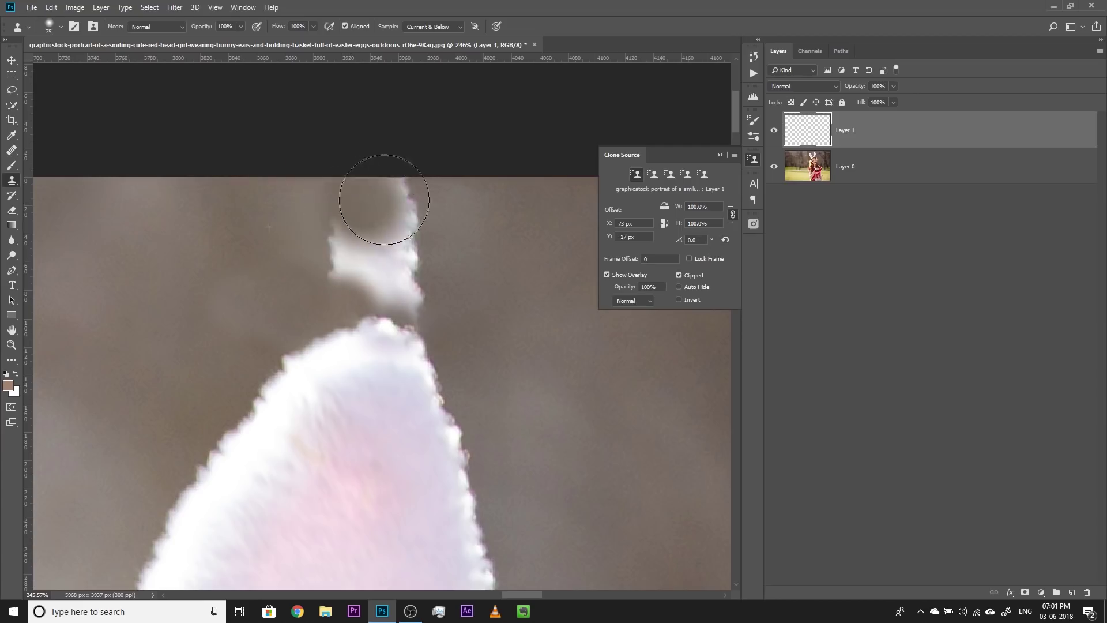
# - Clone blurred background from both sides over the upper part of the stray white strip above the ear
pyautogui.keyDown('alt'); pyautogui.click(230, 256); pyautogui.keyUp('alt')
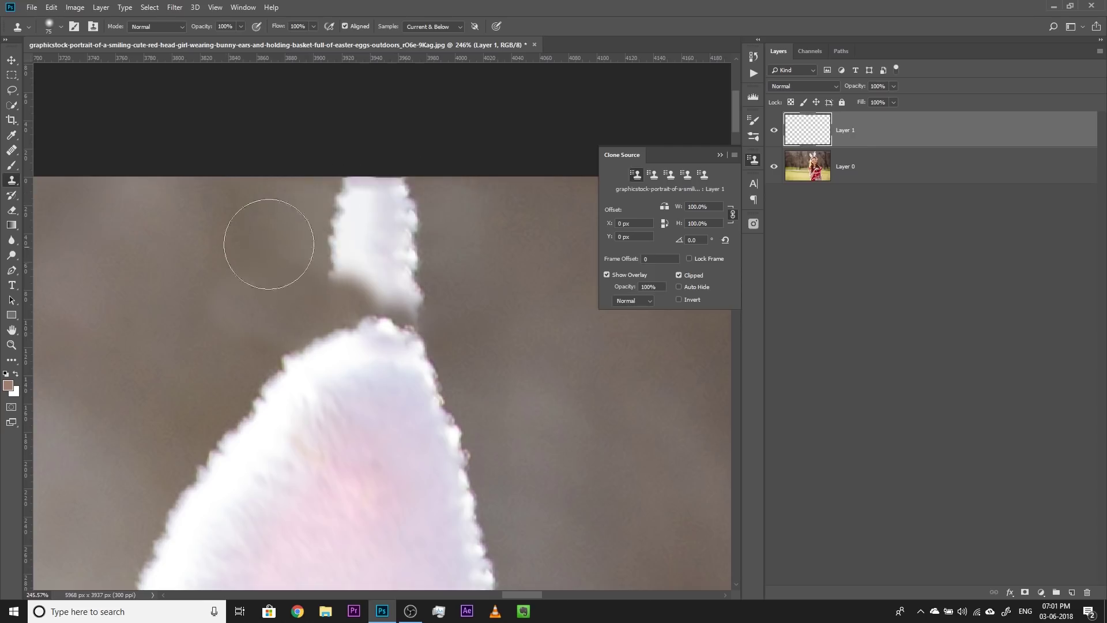
pyautogui.moveTo(372, 216)
pyautogui.mouseDown()
pyautogui.moveTo(329, 216)
pyautogui.moveTo(374, 202)
pyautogui.moveTo(347, 194)
pyautogui.moveTo(415, 203)
pyautogui.moveTo(409, 179)
pyautogui.mouseUp()
pyautogui.keyDown('alt'); pyautogui.click(499, 240); pyautogui.keyUp('alt')
pyautogui.keyDown('alt'); pyautogui.click(512, 260); pyautogui.keyUp('alt')
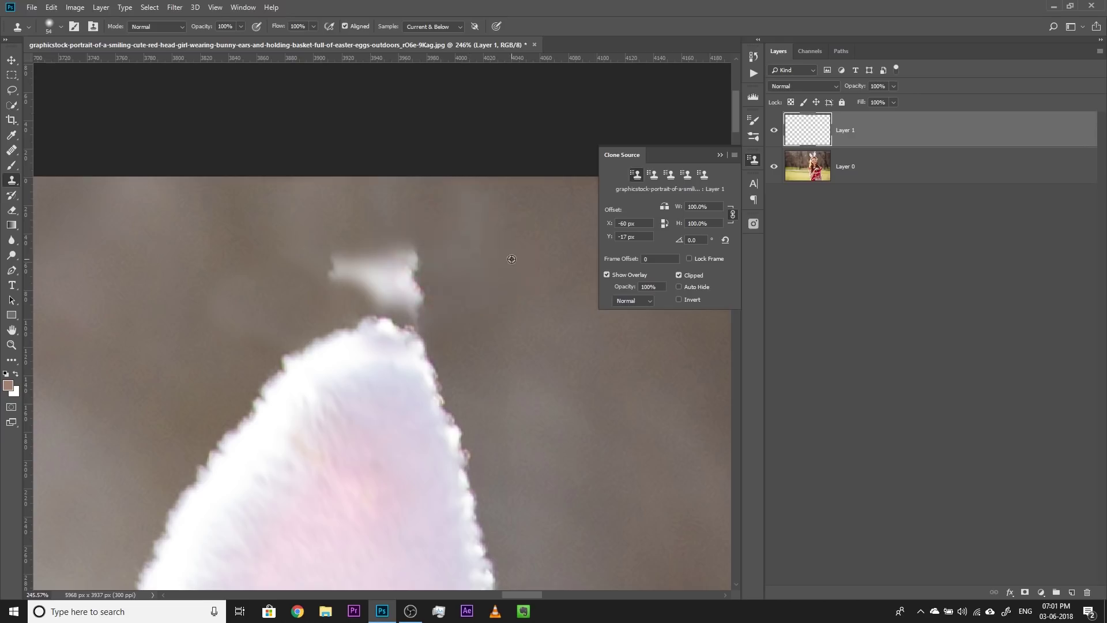
pyautogui.moveTo(412, 259); pyautogui.dragTo(351, 262)
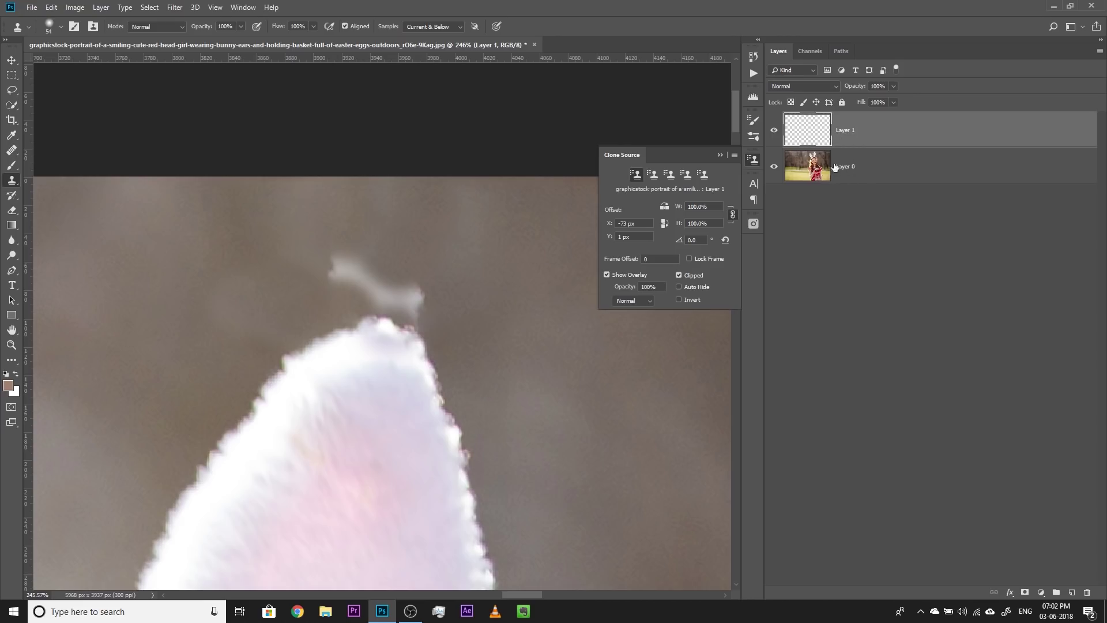
# - Clone background over the last remnants of the strip just above the ear tip and hide the Clone Source settings
pyautogui.keyDown('alt'); pyautogui.click(463, 248); pyautogui.keyUp('alt')
pyautogui.moveTo(332, 259)
pyautogui.mouseDown()
pyautogui.moveTo(346, 247)
pyautogui.moveTo(371, 266)
pyautogui.mouseUp()
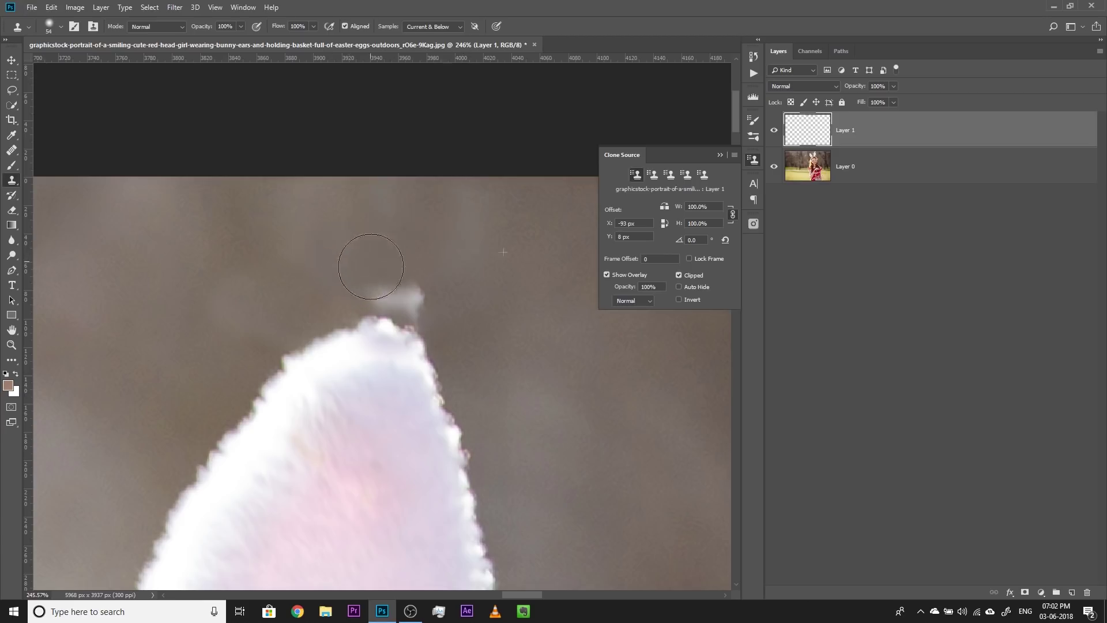
pyautogui.keyDown('alt'); pyautogui.rightClick(475, 265); pyautogui.keyUp('alt')
pyautogui.keyDown('alt'); pyautogui.click(478, 266); pyautogui.keyUp('alt')
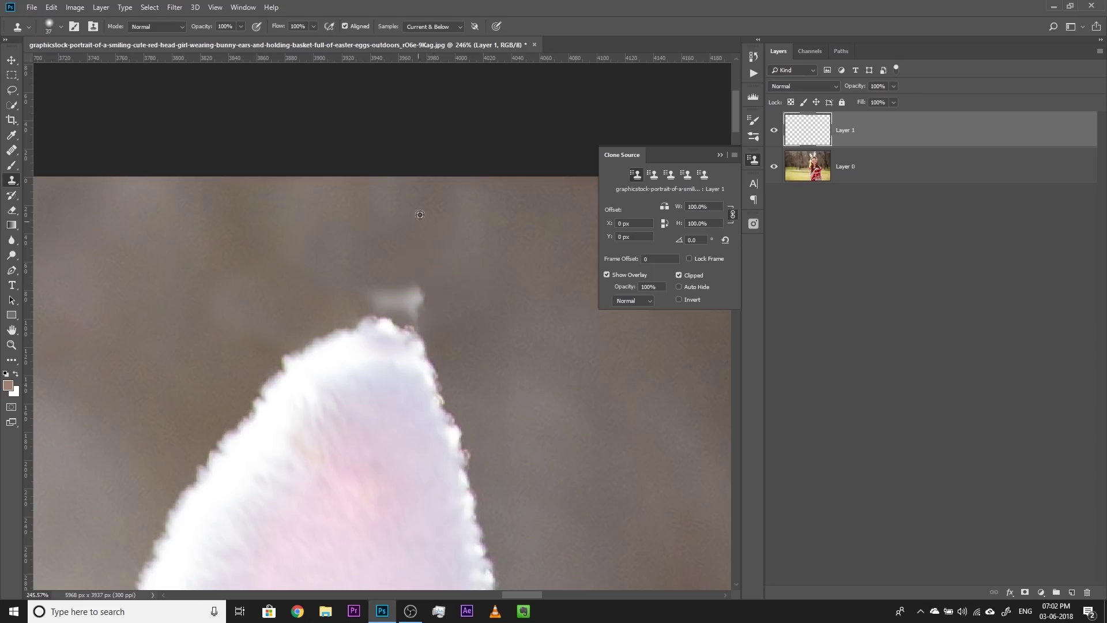
pyautogui.keyDown('alt'); pyautogui.click(442, 290); pyautogui.keyUp('alt')
pyautogui.moveTo(353, 291)
pyautogui.mouseDown()
pyautogui.moveTo(428, 295)
pyautogui.moveTo(418, 303)
pyautogui.moveTo(367, 285)
pyautogui.moveTo(428, 299)
pyautogui.moveTo(447, 323)
pyautogui.mouseUp()
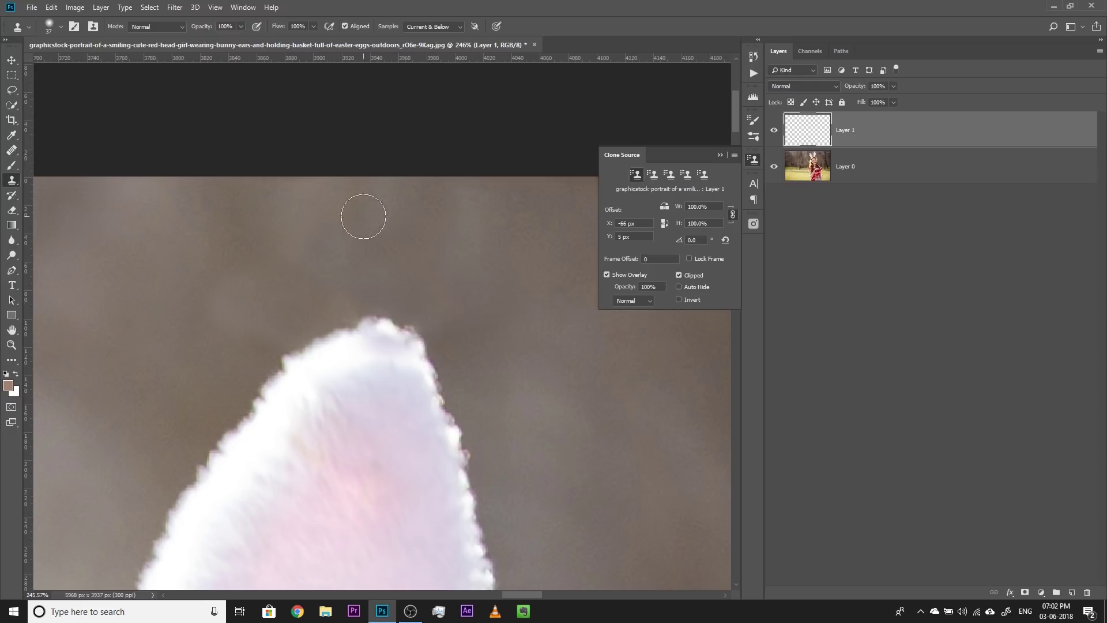
pyautogui.hotkey('ctrl', '0')
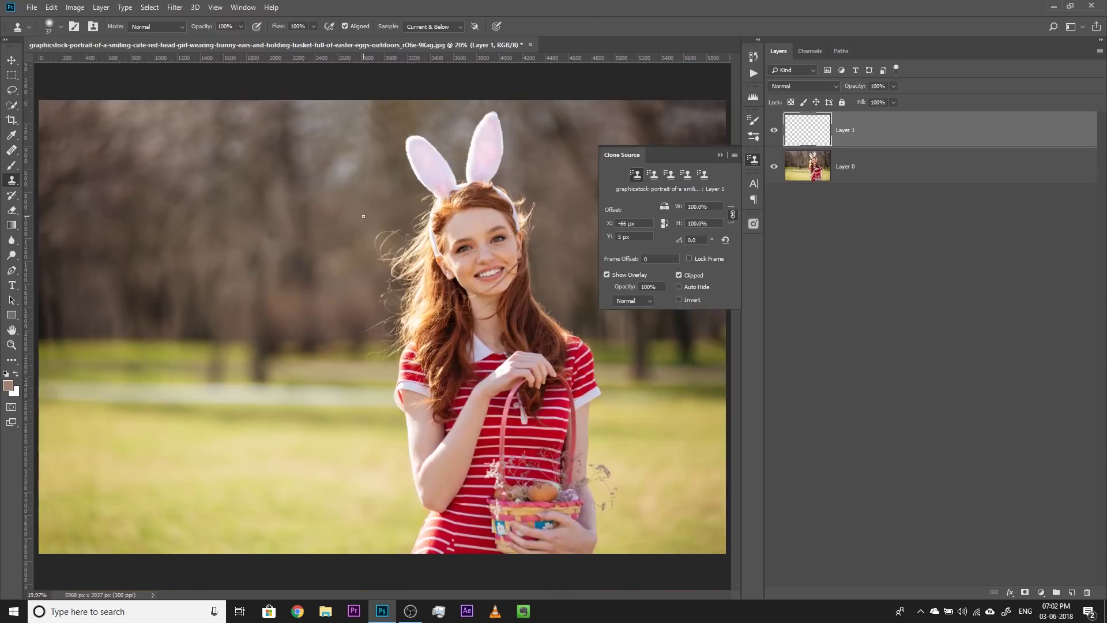
pyautogui.click(719, 154)
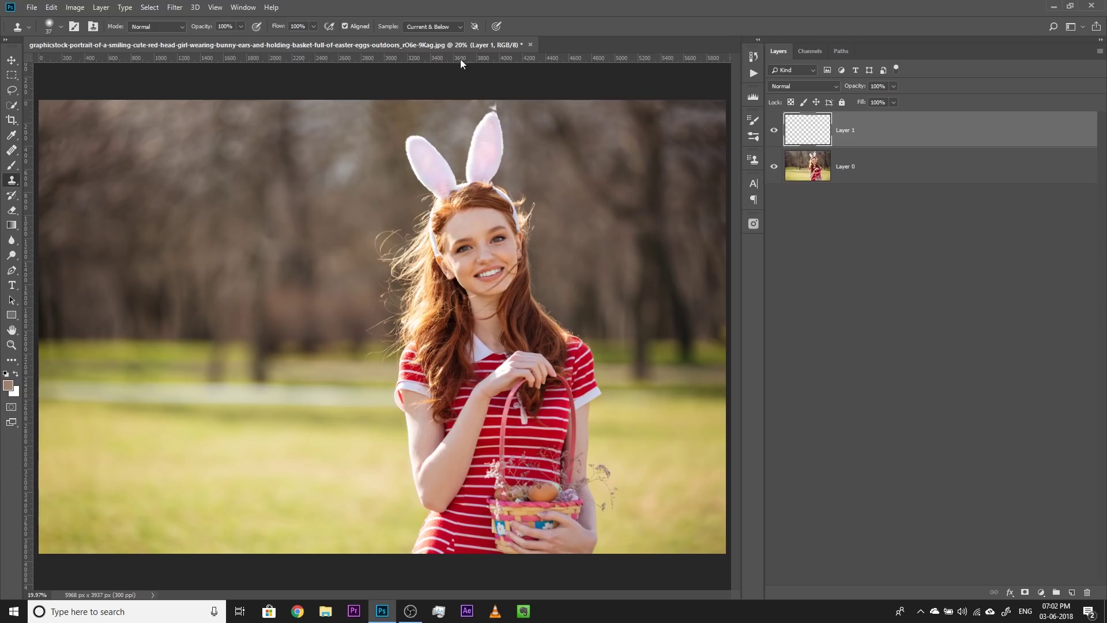
# - Display the full edit history and return to the photo's opening snapshot to compare it with the retouched version
pyautogui.click(242, 7)
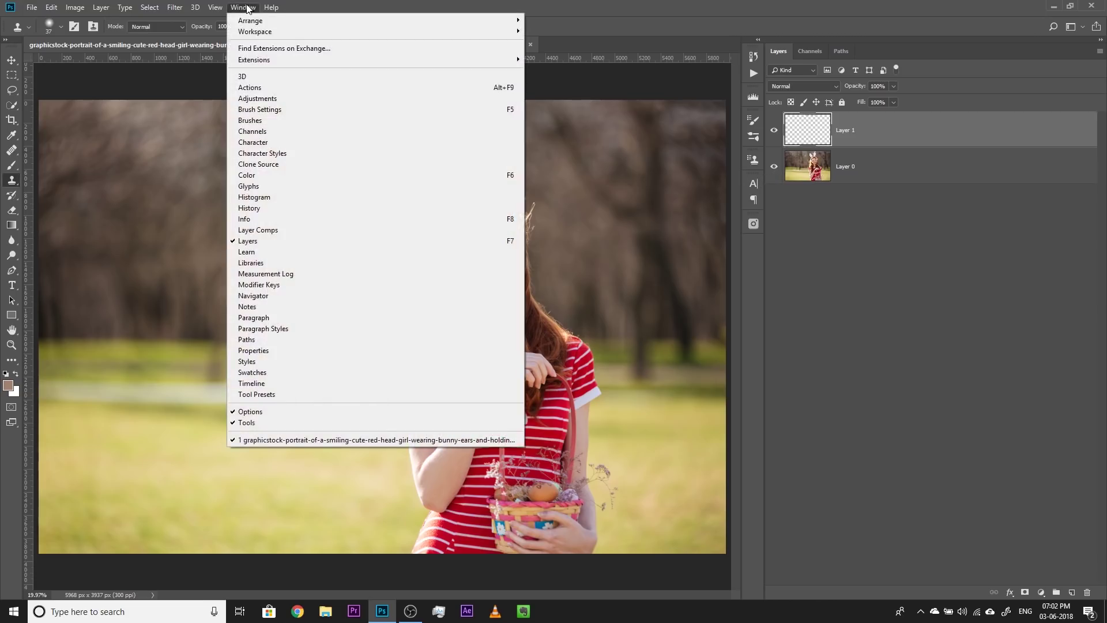
pyautogui.click(247, 8)
pyautogui.click(244, 7)
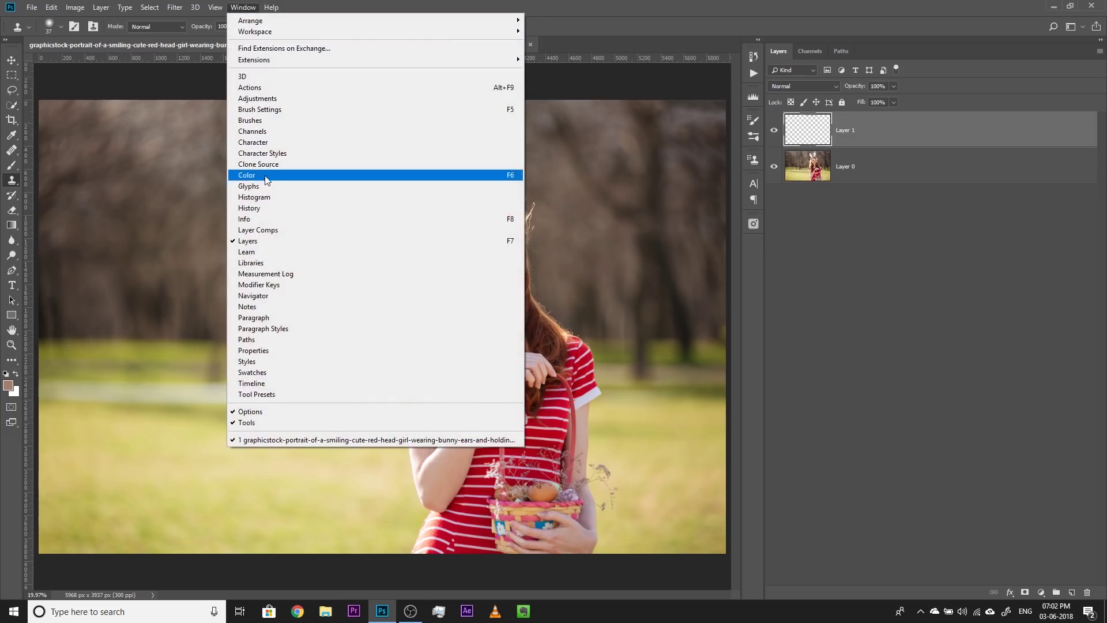
pyautogui.click(276, 208)
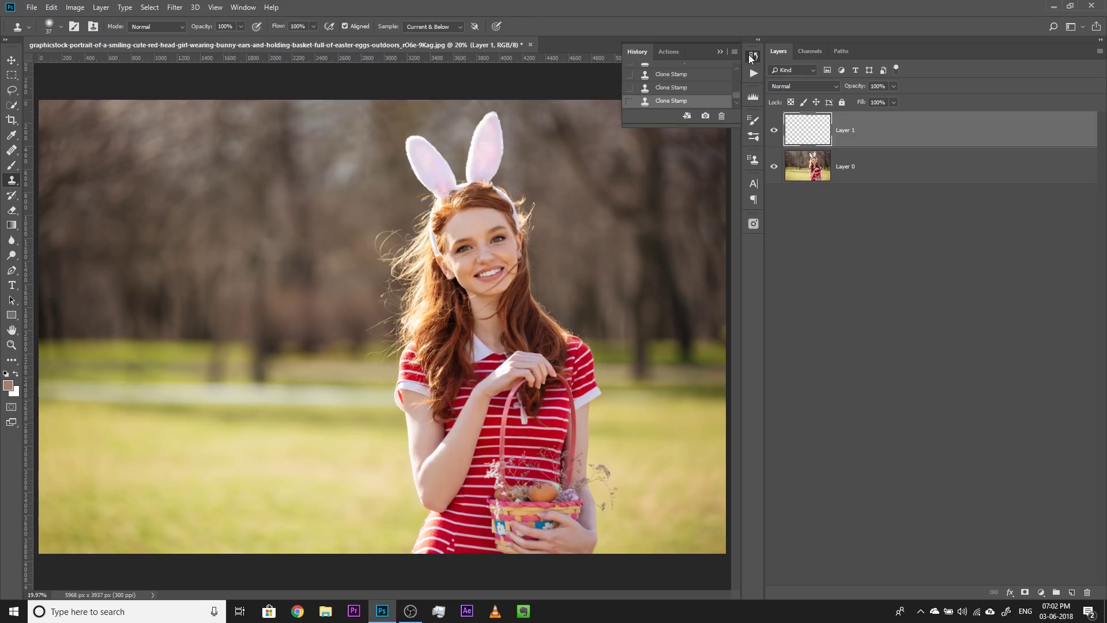
pyautogui.moveTo(666, 128); pyautogui.dragTo(666, 421)
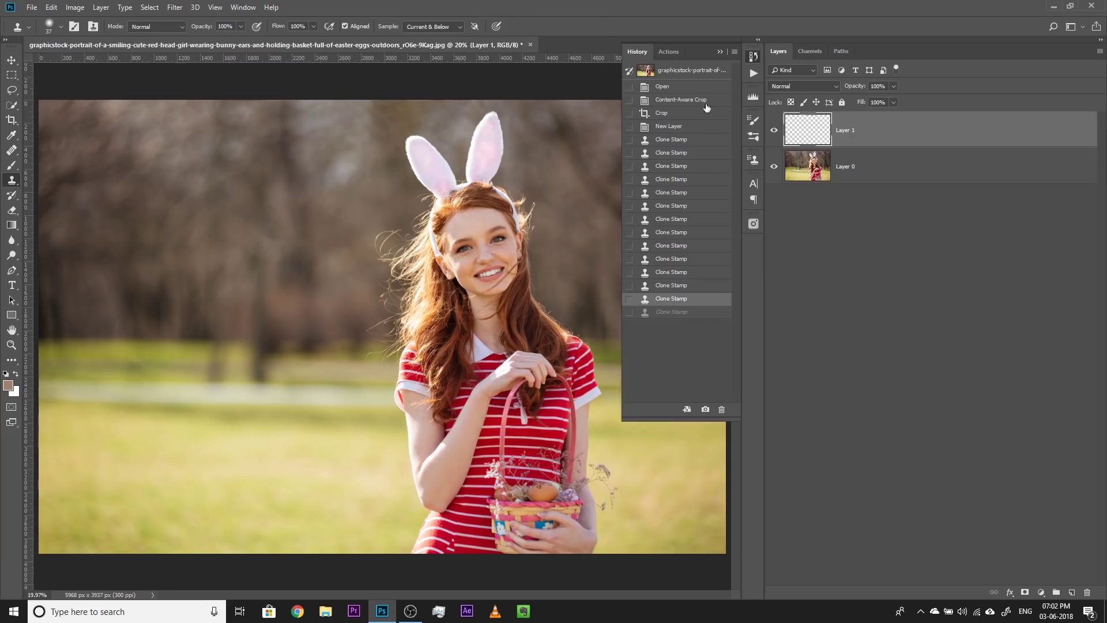
pyautogui.click(686, 70)
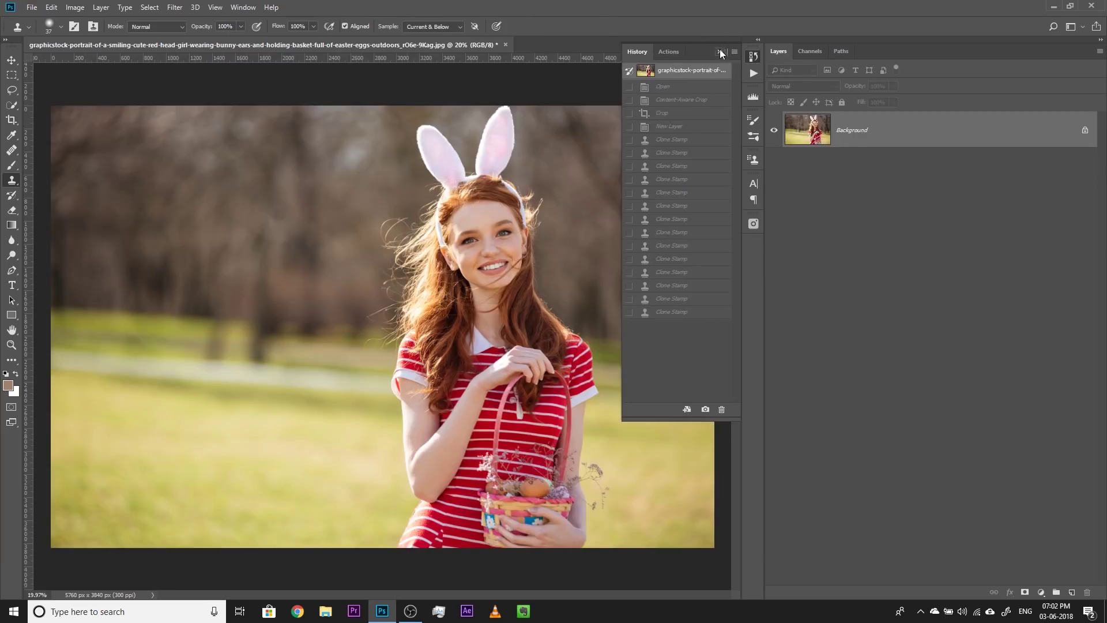
# - Straighten the original photo along the sloping background horizon with the Crop tool and turn off Content-Aware for the crop
pyautogui.click(720, 51)
pyautogui.hotkey('ctrl', '-')
pyautogui.hotkey('ctrl', '-')
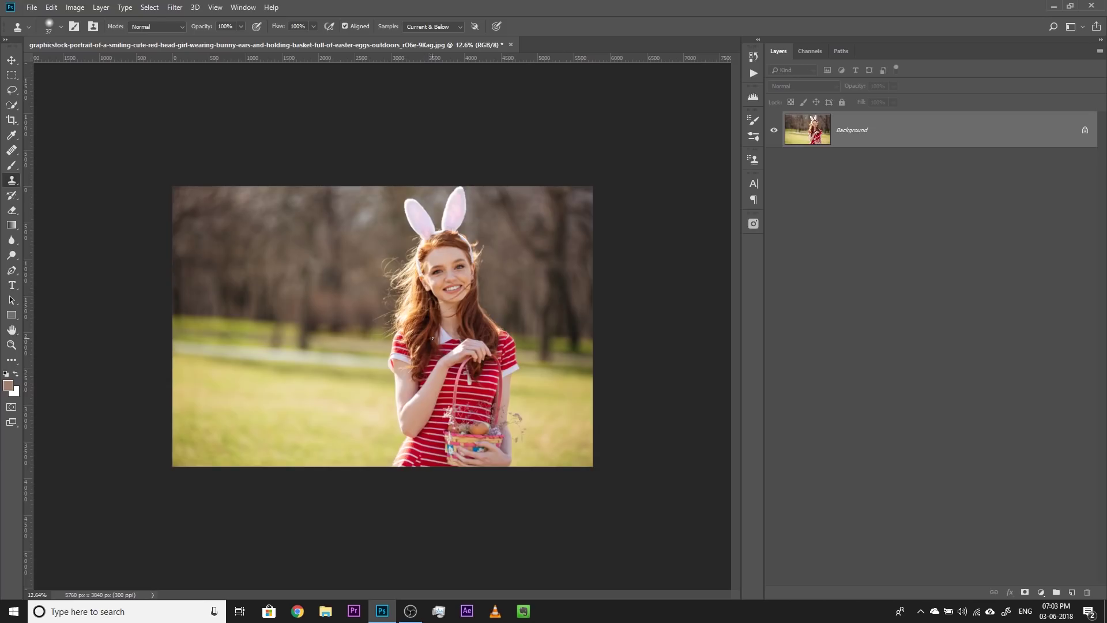
pyautogui.press('c')
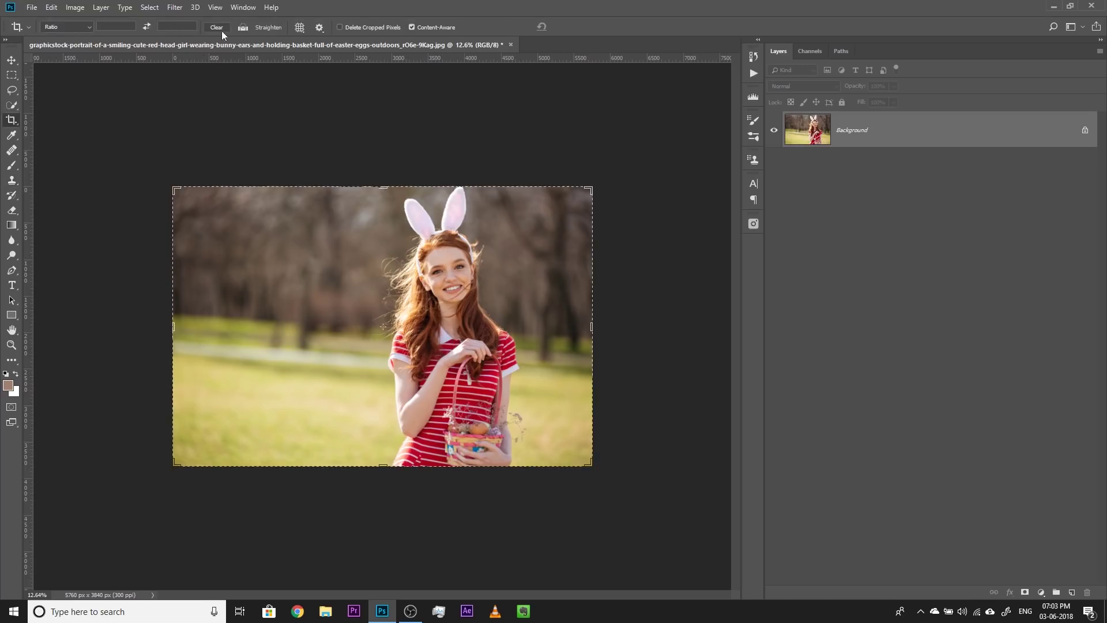
pyautogui.moveTo(194, 315); pyautogui.dragTo(567, 337)
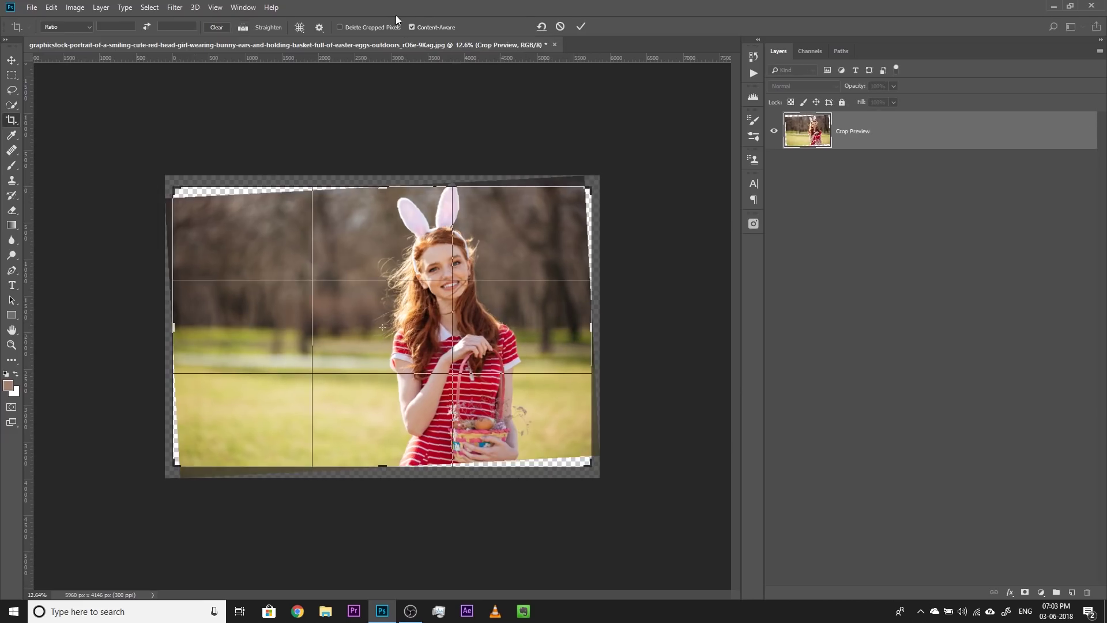
pyautogui.click(411, 27)
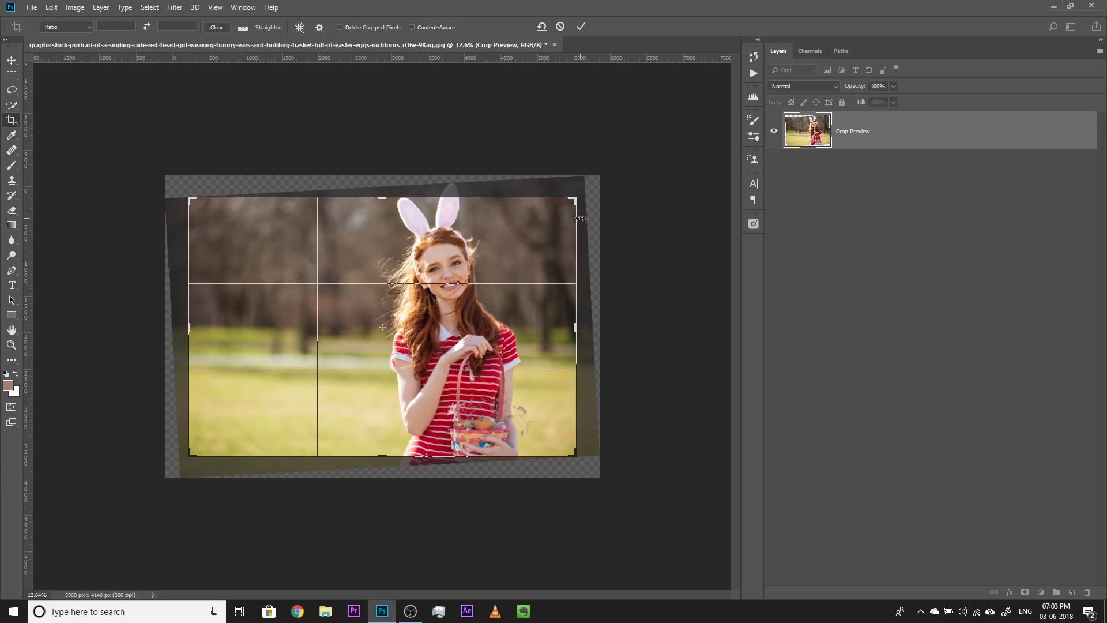
# - Extend the crop frame beyond the rotated photo's upper, left and right edges to include the transparent gaps, and apply the crop
pyautogui.moveTo(573, 202)
pyautogui.mouseDown()
pyautogui.moveTo(597, 168)
pyautogui.moveTo(580, 200)
pyautogui.mouseUp()
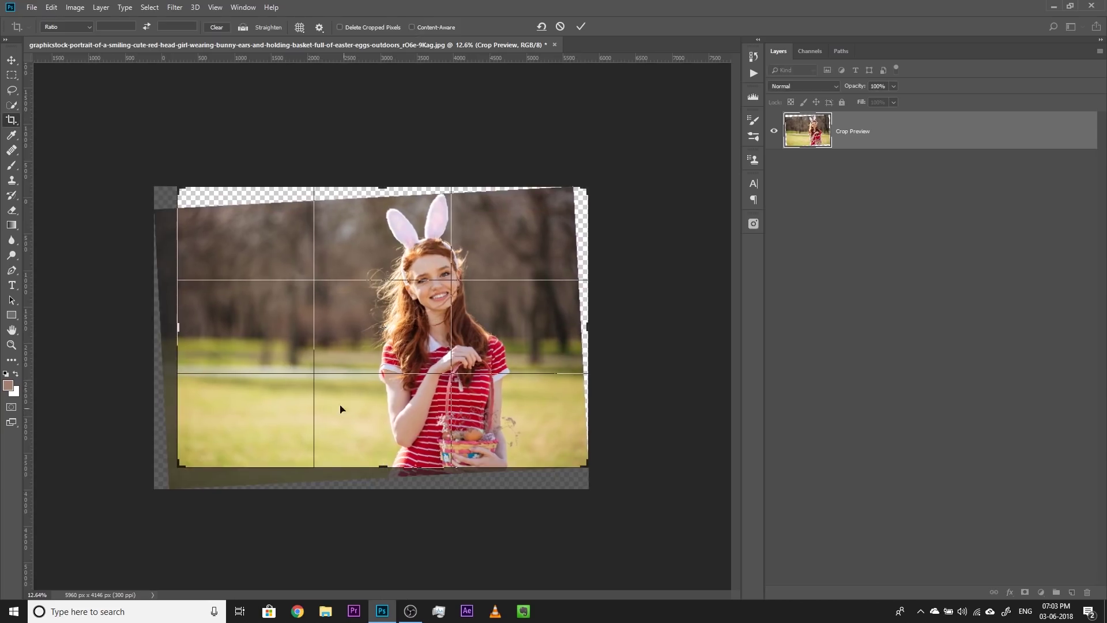
pyautogui.moveTo(181, 327); pyautogui.dragTo(169, 328)
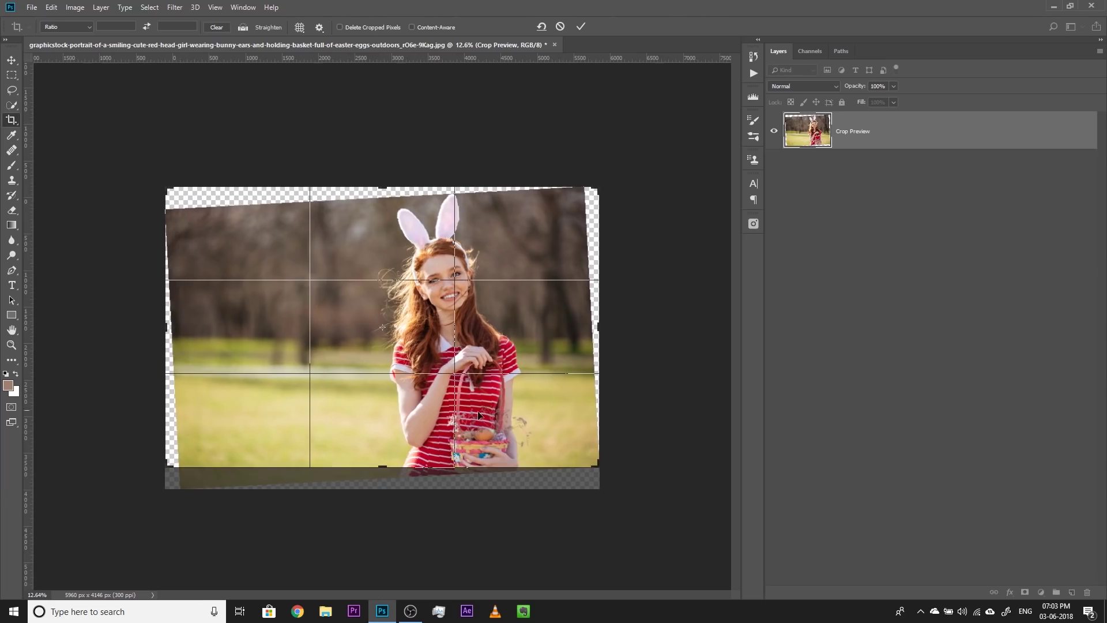
pyautogui.doubleClick(382, 303)
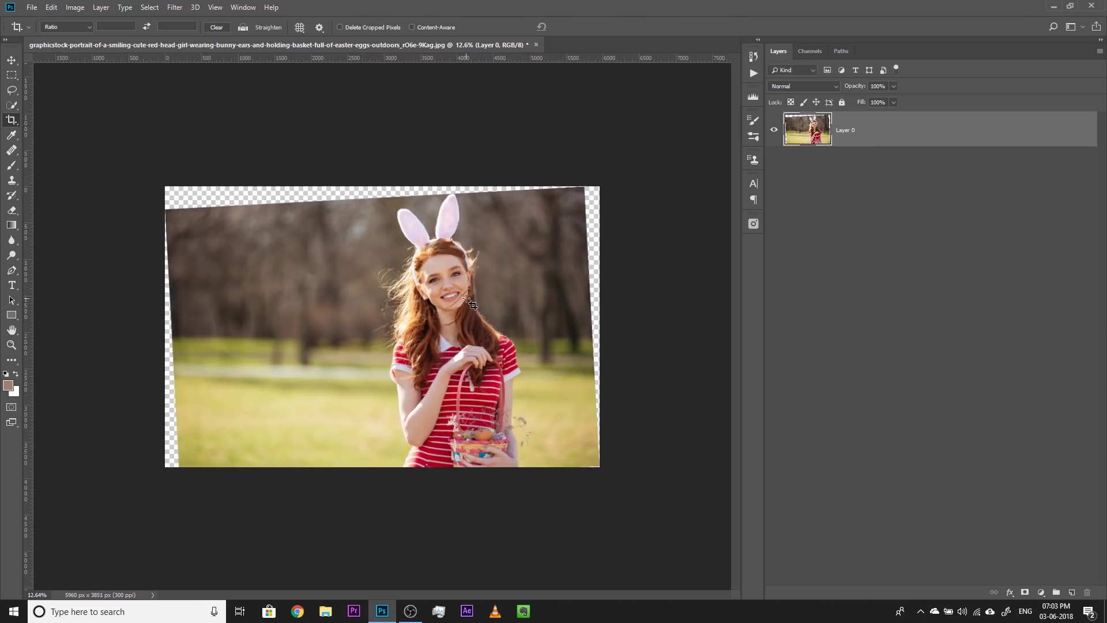
# - Load the photo layer's pixels as a selection and invert it to select the empty transparent borders
pyautogui.moveTo(403, 296); pyautogui.dragTo(417, 293)
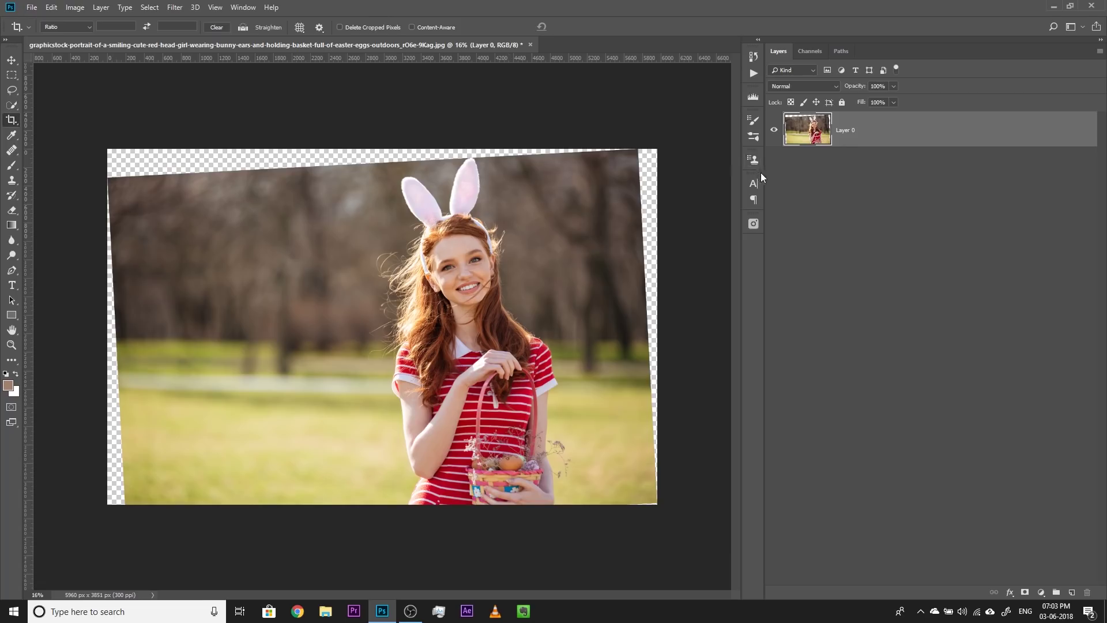
pyautogui.keyDown('ctrl'); pyautogui.click(816, 133); pyautogui.keyUp('ctrl')
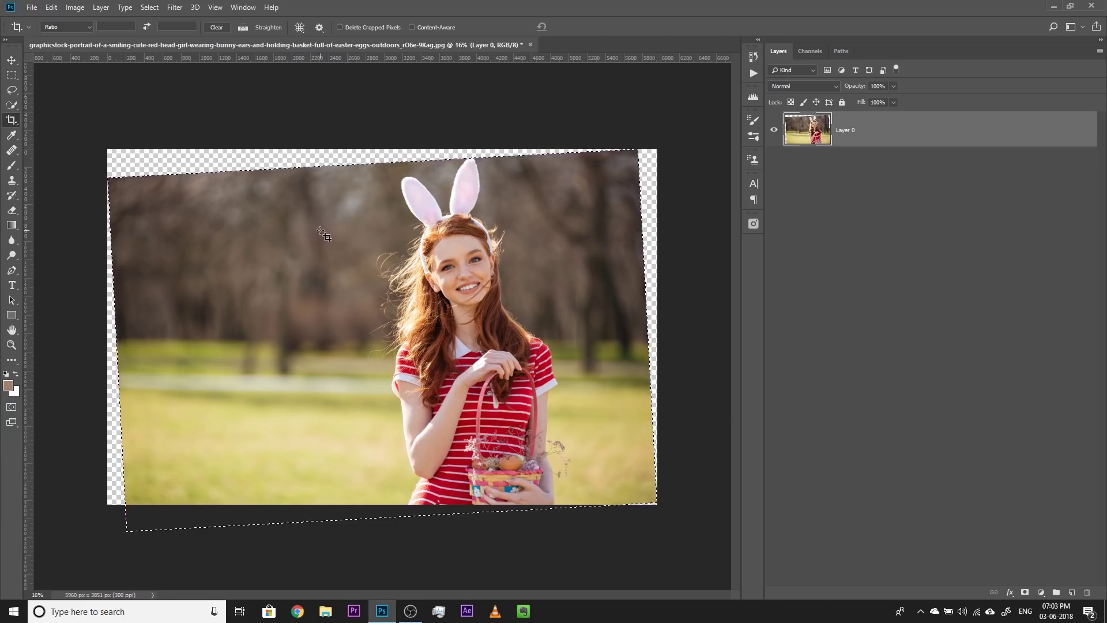
pyautogui.click(149, 8)
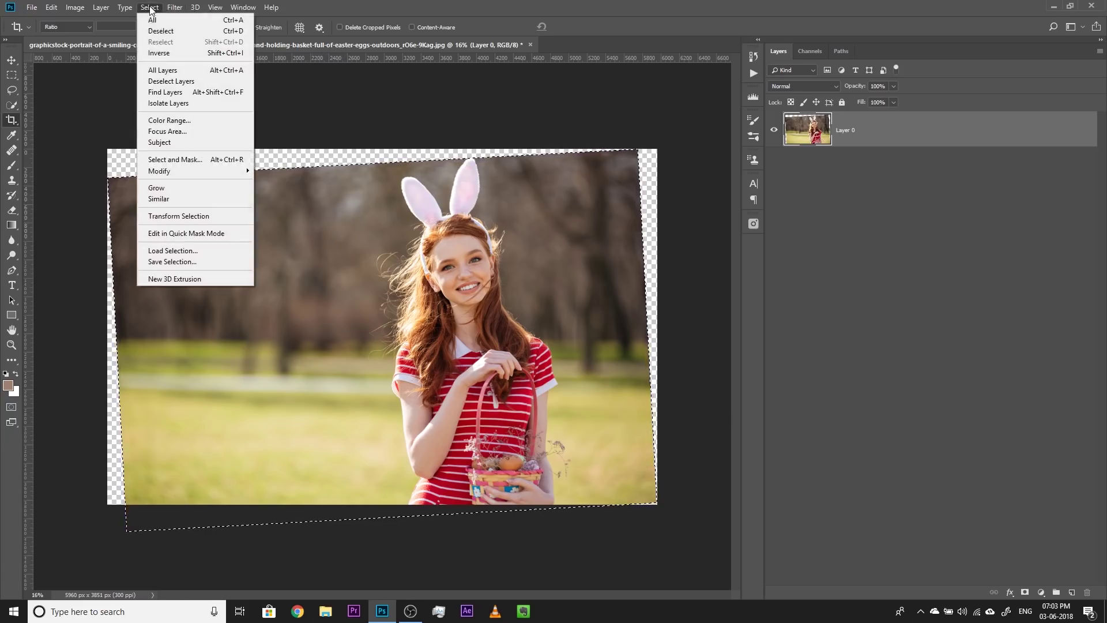
pyautogui.click(223, 54)
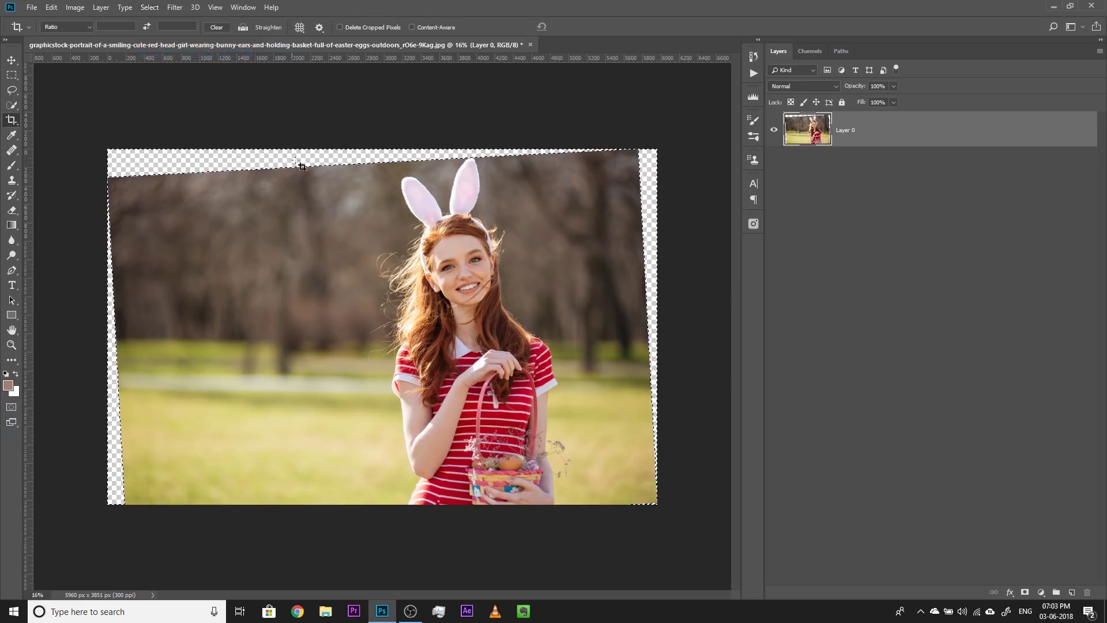
# - Expand the selection of the transparent borders by 5 pixels so it overlaps the photo's edge
pyautogui.hotkey('ctrl', '0')
pyautogui.moveTo(308, 154); pyautogui.dragTo(396, 153)
pyautogui.moveTo(296, 255); pyautogui.dragTo(293, 398)
pyautogui.scroll(-5, 336, 358)
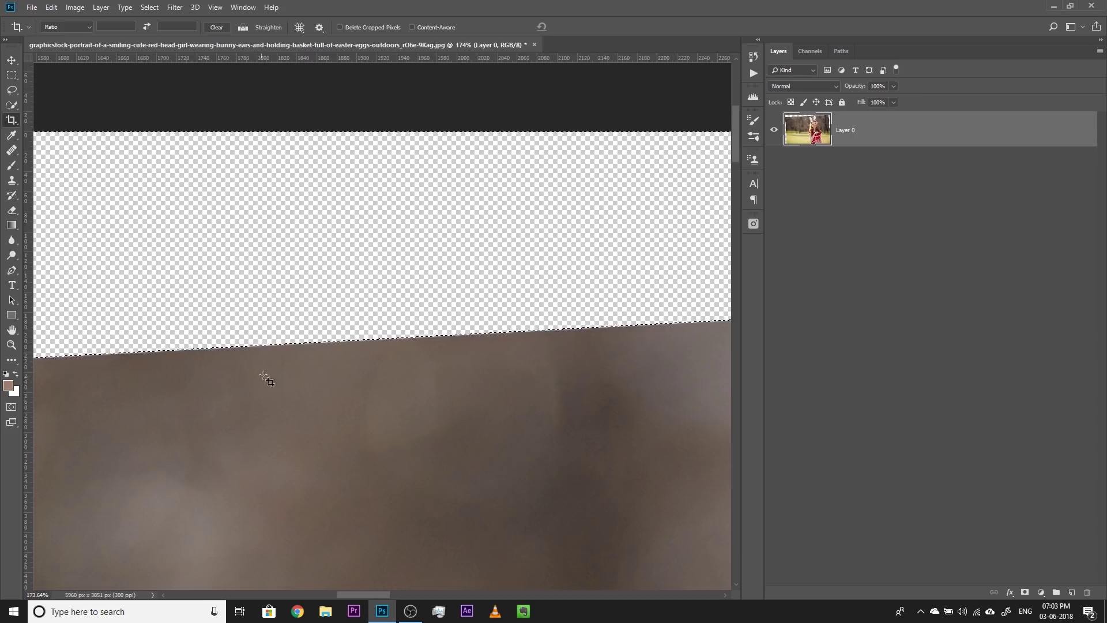
pyautogui.click(149, 7)
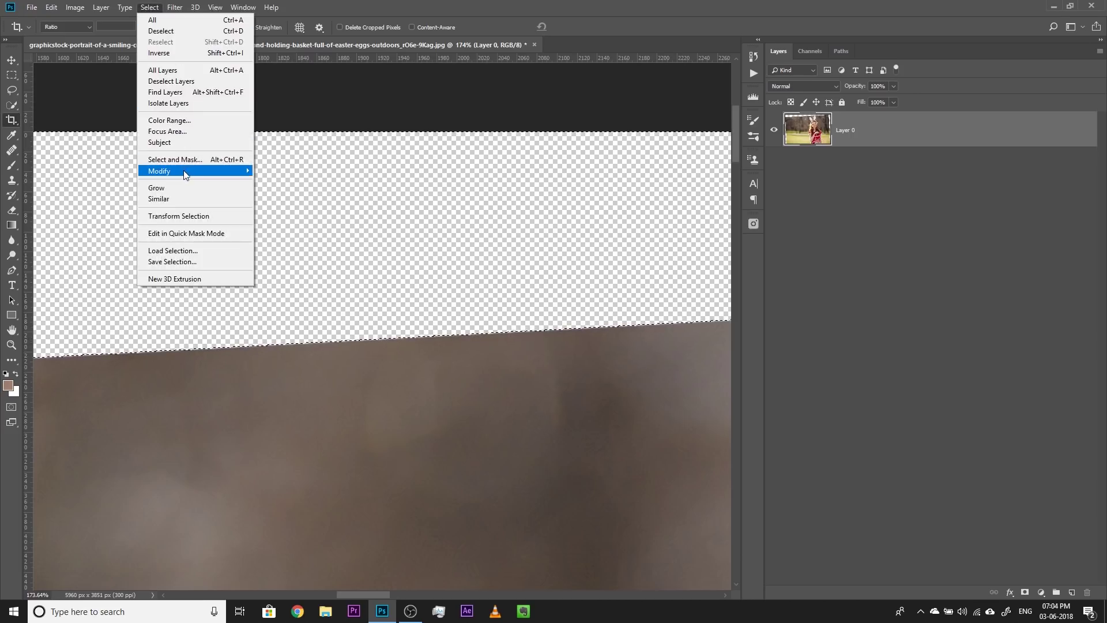
pyautogui.moveTo(185, 171)
pyautogui.click(274, 192)
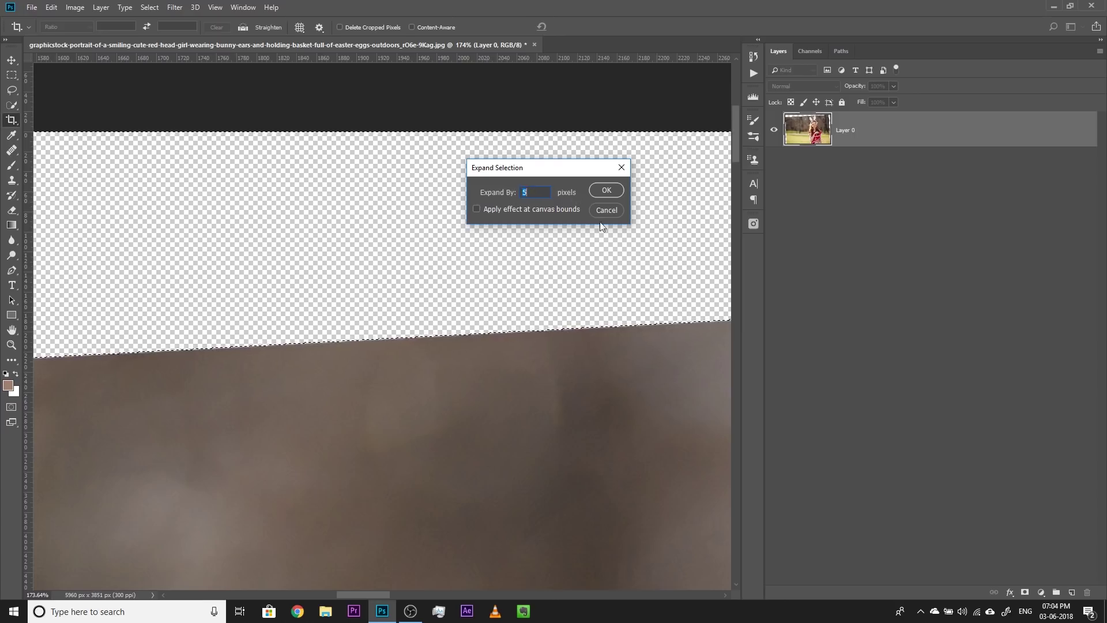
pyautogui.click(604, 190)
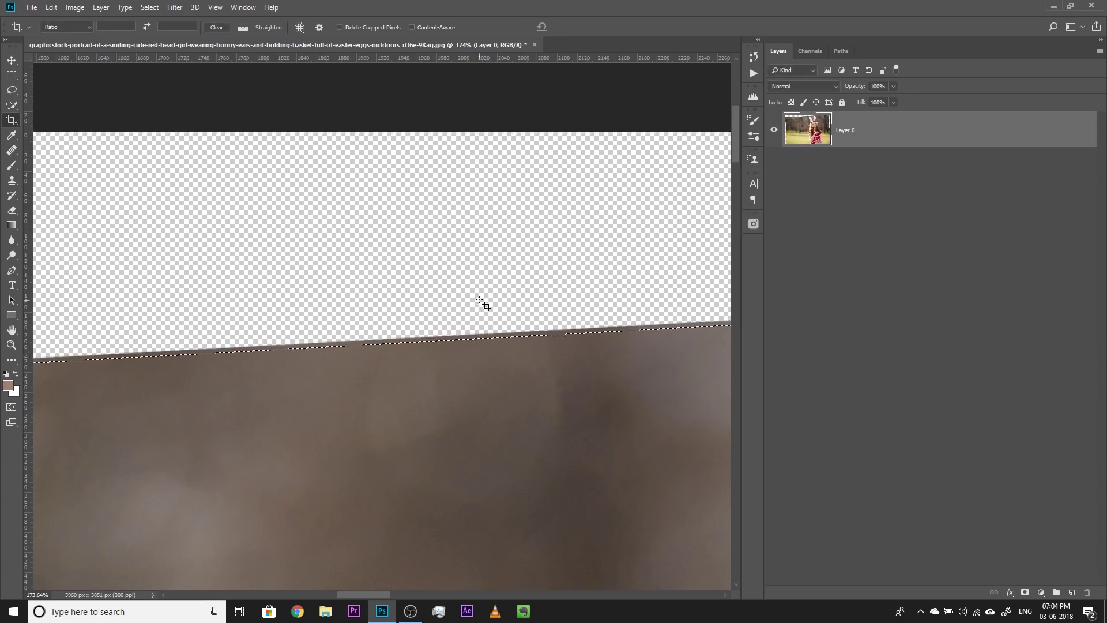
# - Fill the selected borders with Content-Aware contents, Color Adaptation on, Normal mode and 100% opacity, and deselect
pyautogui.click(54, 8)
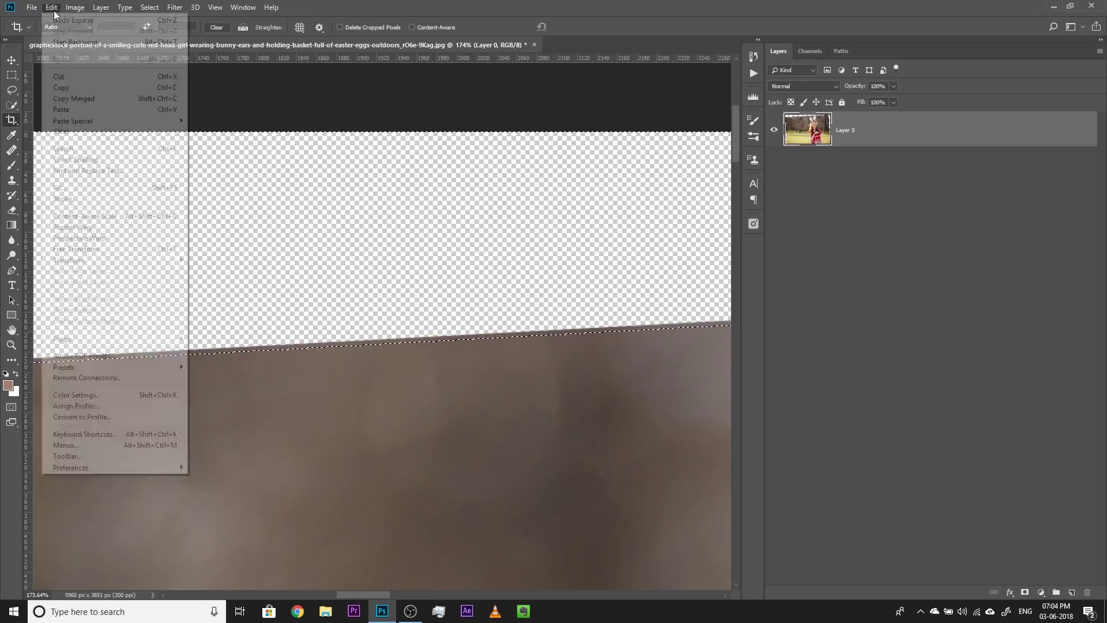
pyautogui.click(60, 188)
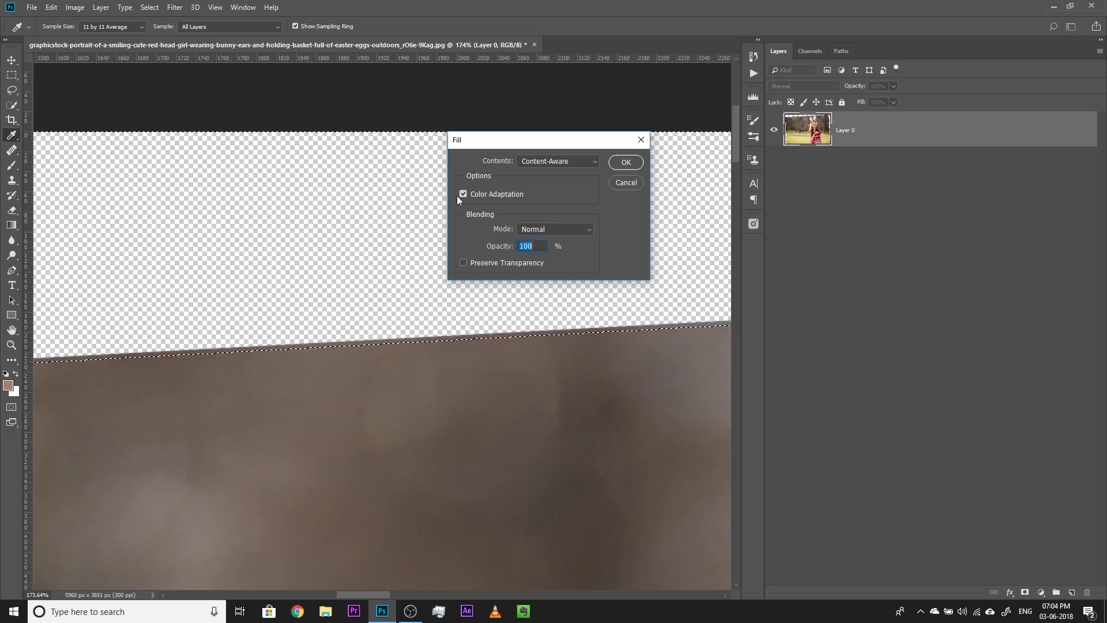
pyautogui.click(628, 164)
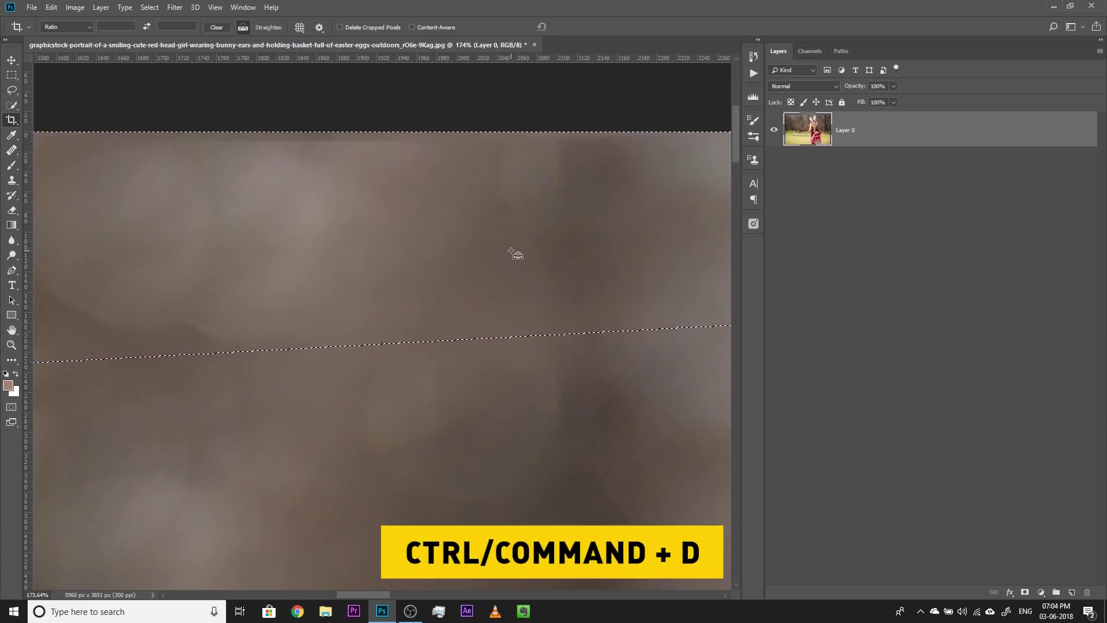
pyautogui.hotkey('ctrl', 'd')
pyautogui.hotkey('ctrl', '0')
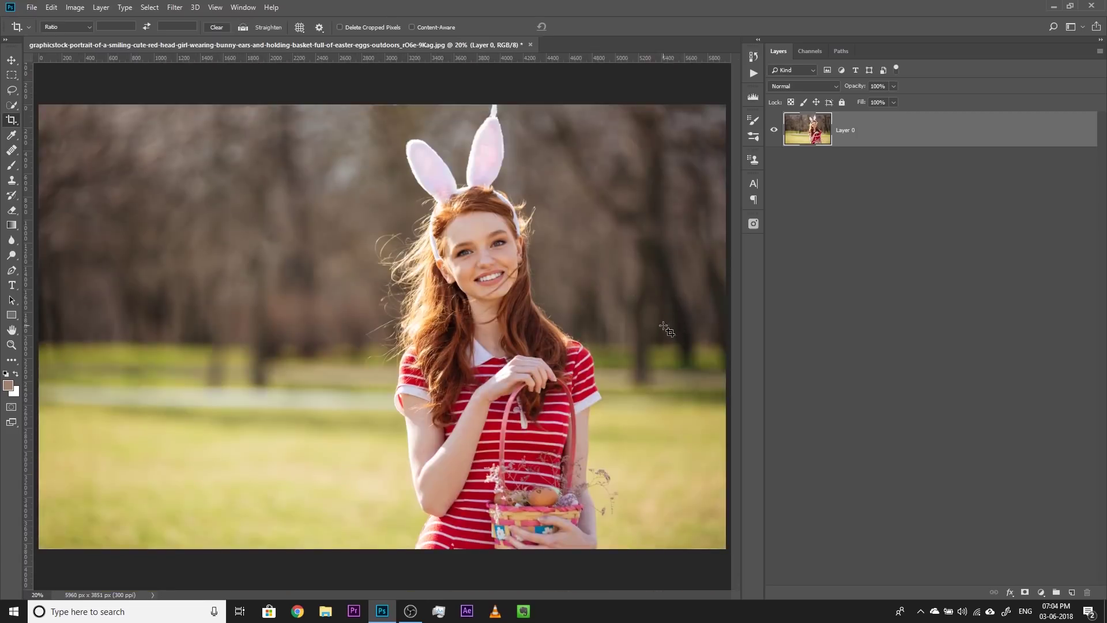
# - Examine the filled border around the tip of the bunny ear for flaws
pyautogui.hotkey('ctrl', 'space')
pyautogui.moveTo(506, 117); pyautogui.dragTo(506, 187)
pyautogui.moveTo(477, 239); pyautogui.dragTo(396, 266)
pyautogui.scroll(2, 445, 258)
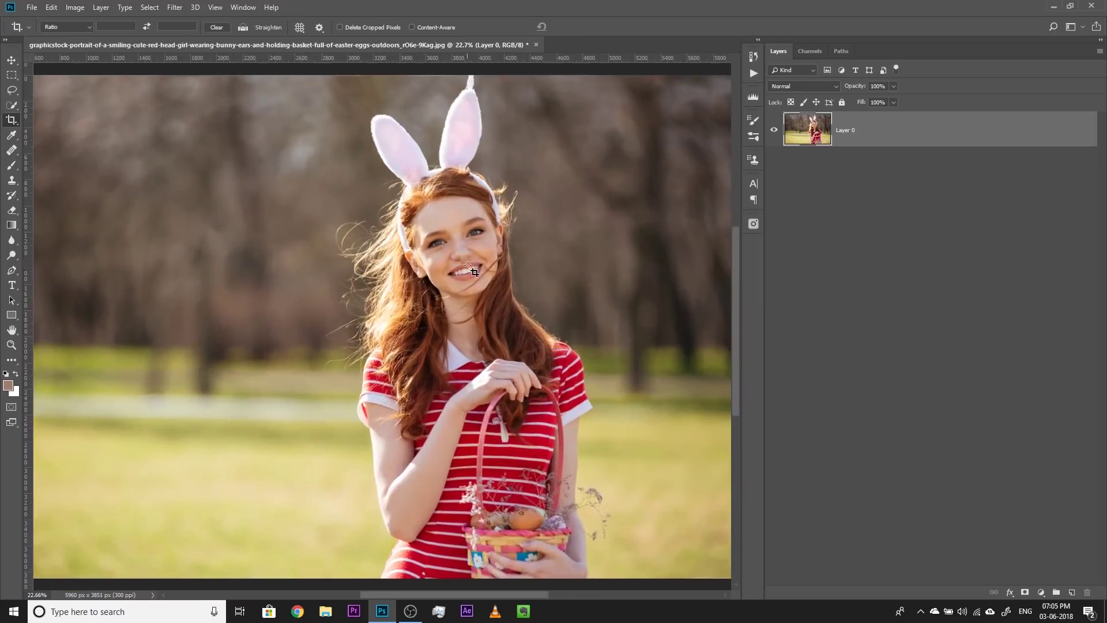